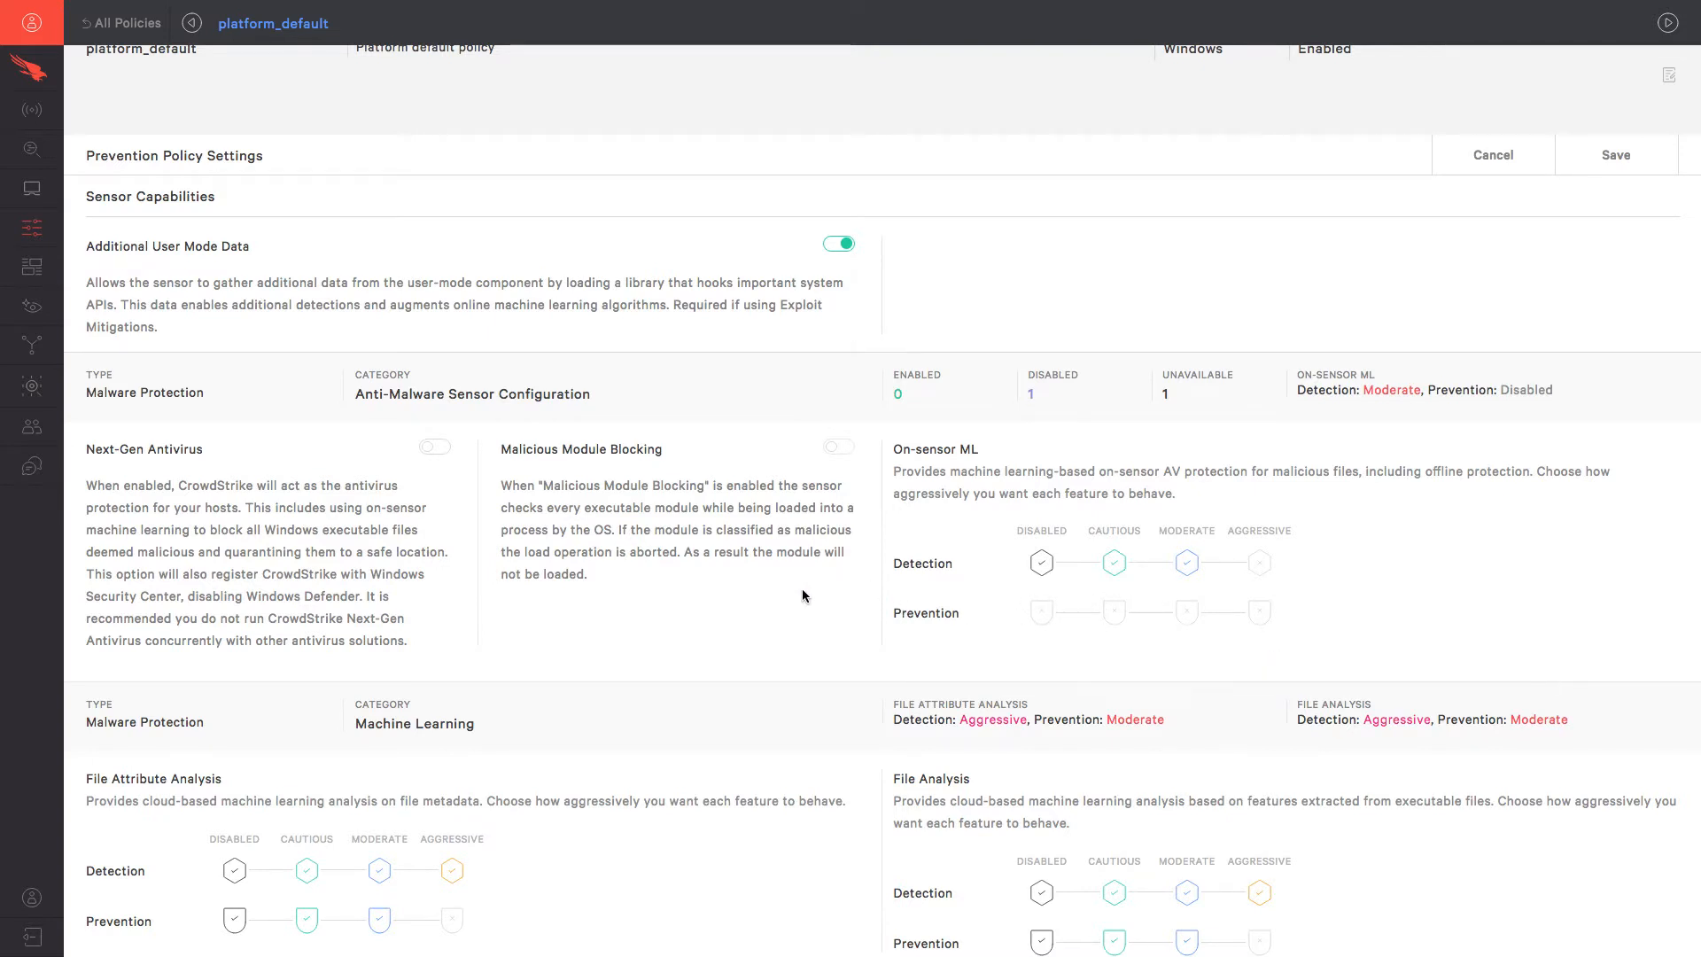
Enable Next-Gen Antivirus in the Anti-Malware Sensor Configuration of the platform_default prevention policy.
click(435, 447)
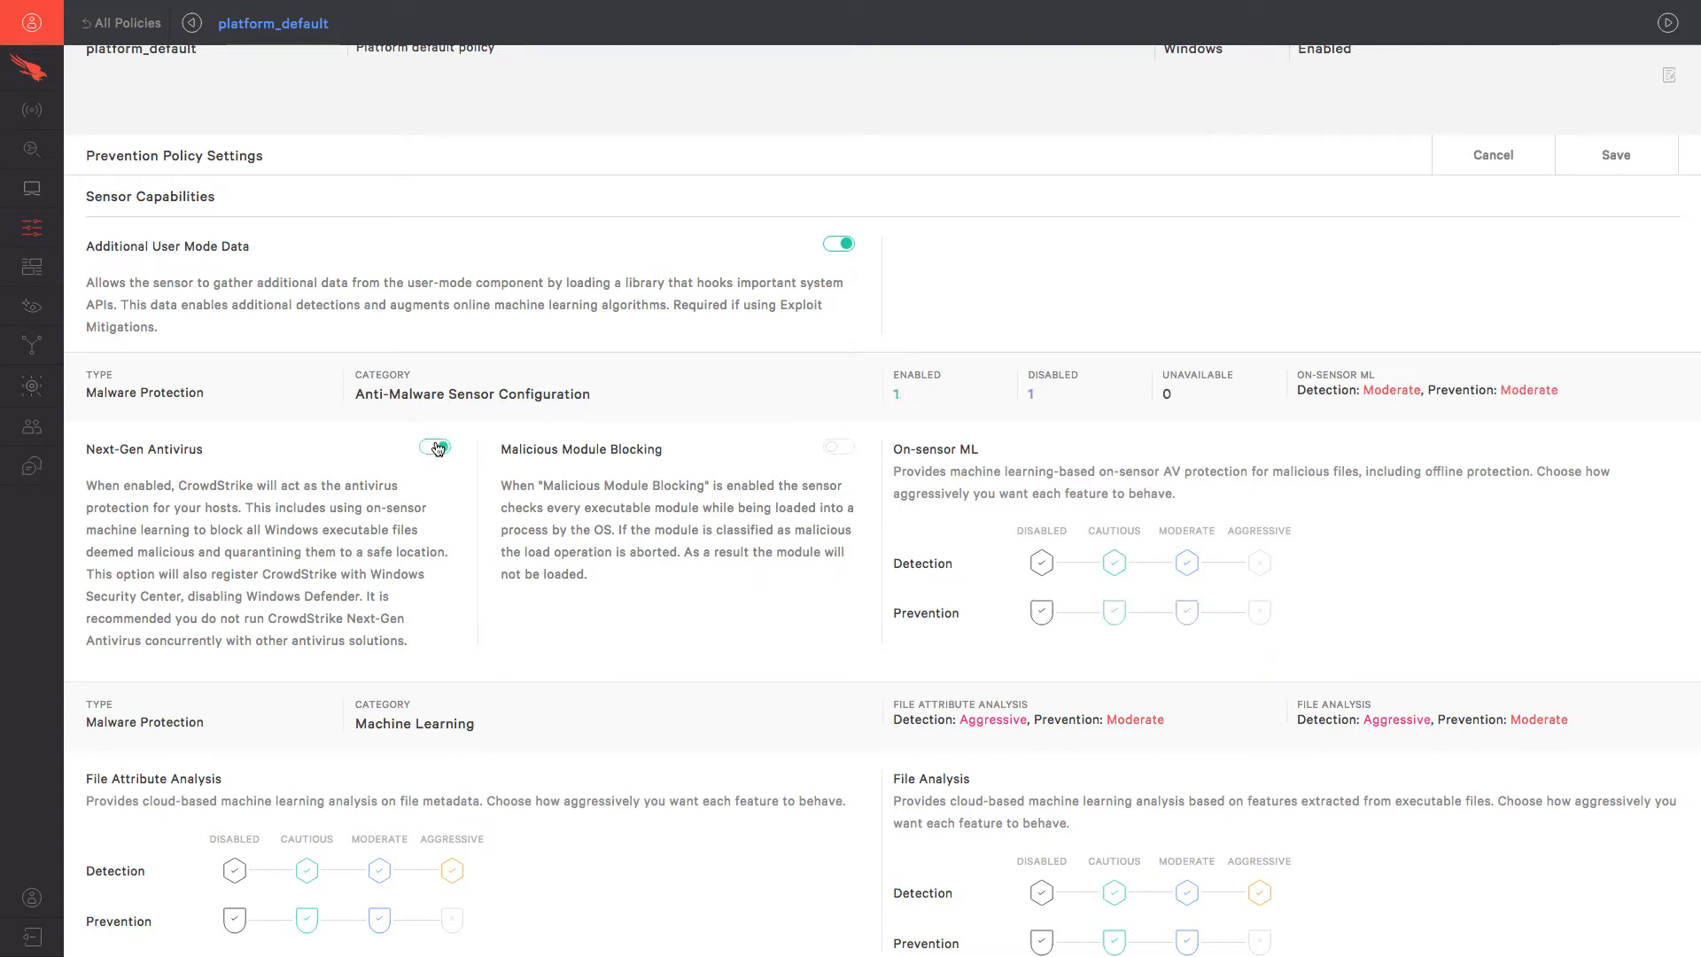
scroll(572, 593, down, 1)
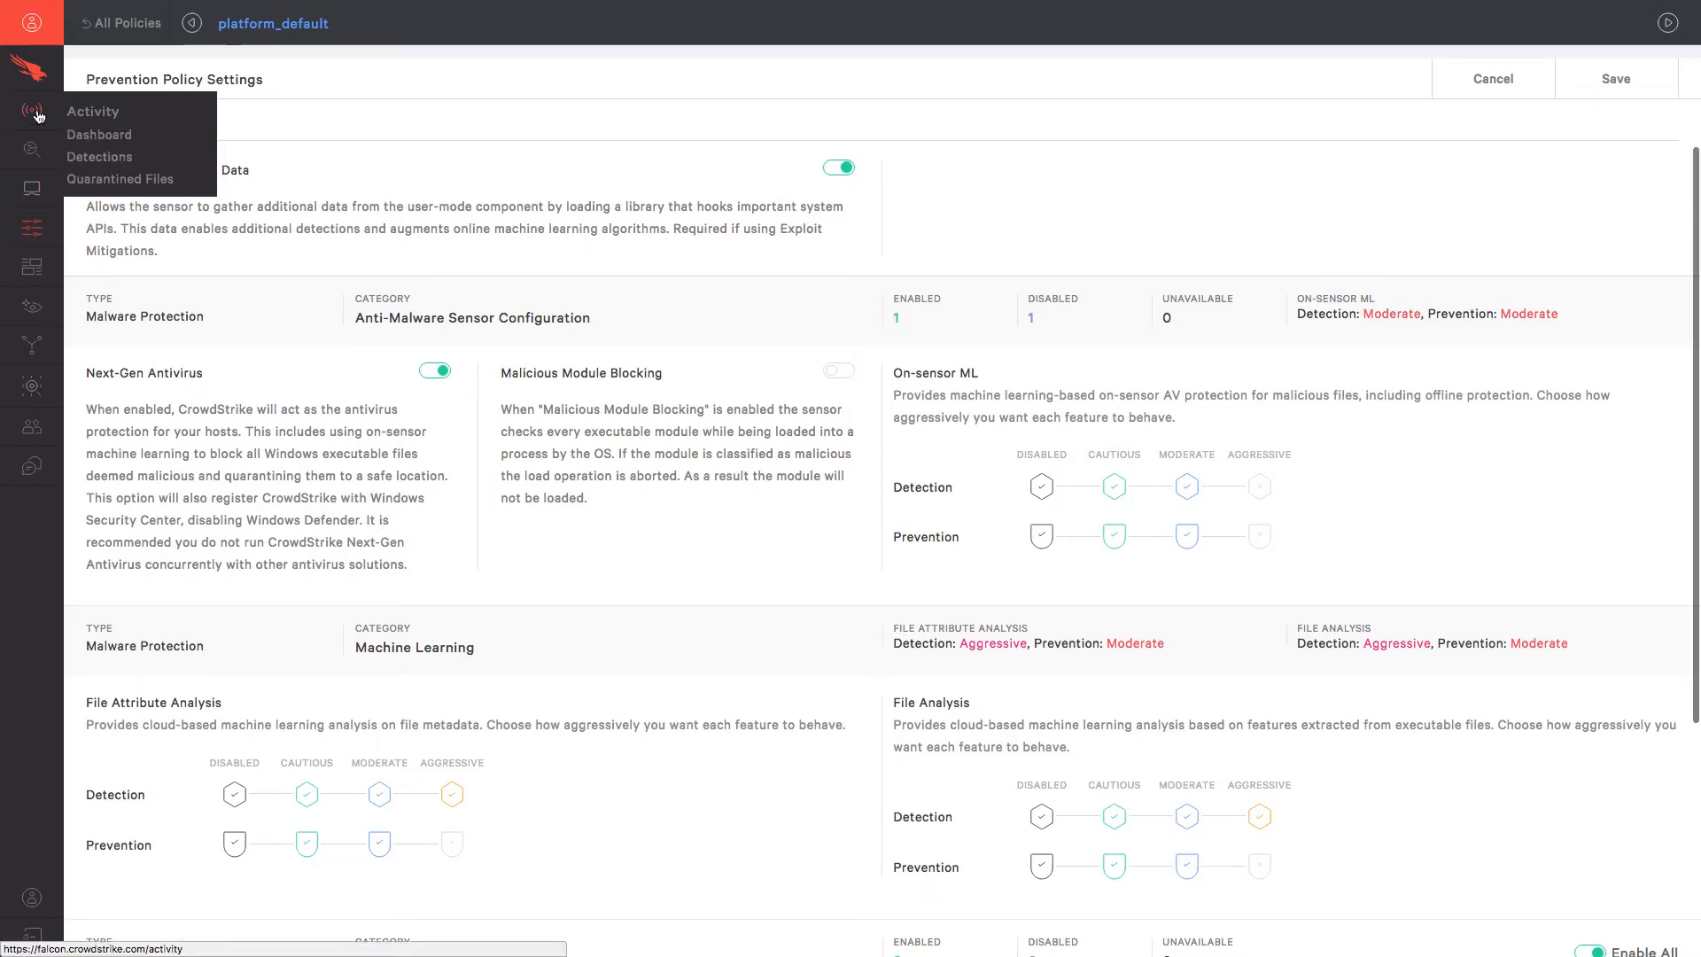
Open the detections list and expand the Aug. 7, 2017 14:45:46 detection to examine the process tree of 6.exe.
click(38, 116)
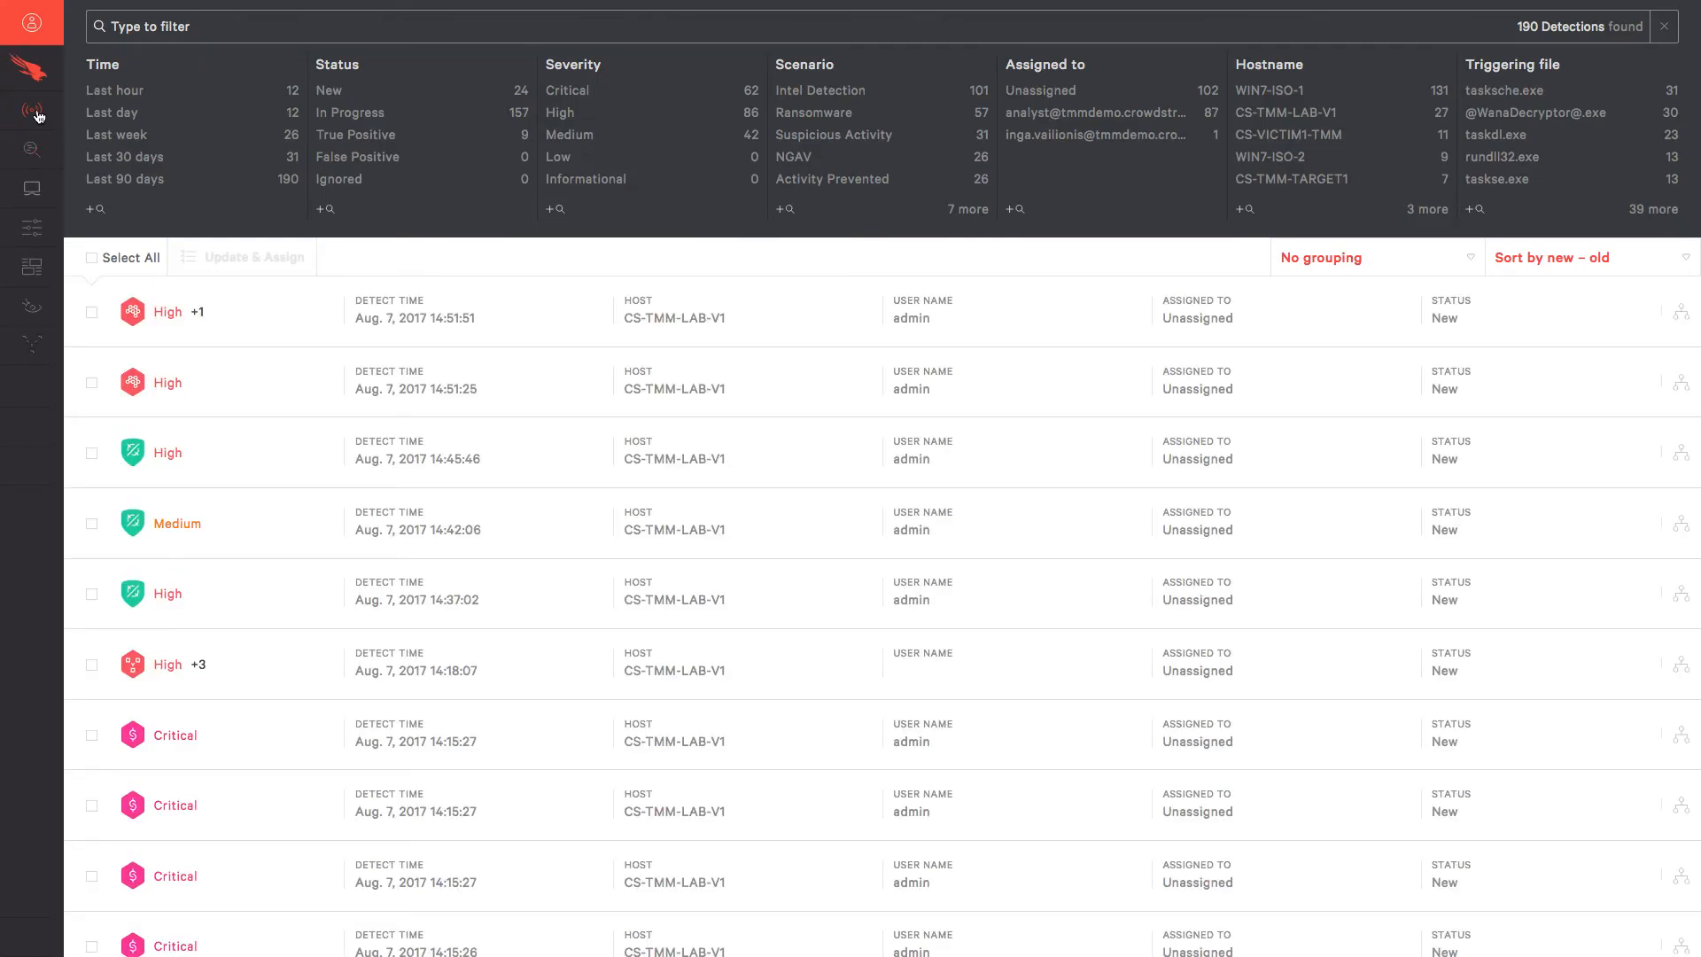
click(194, 454)
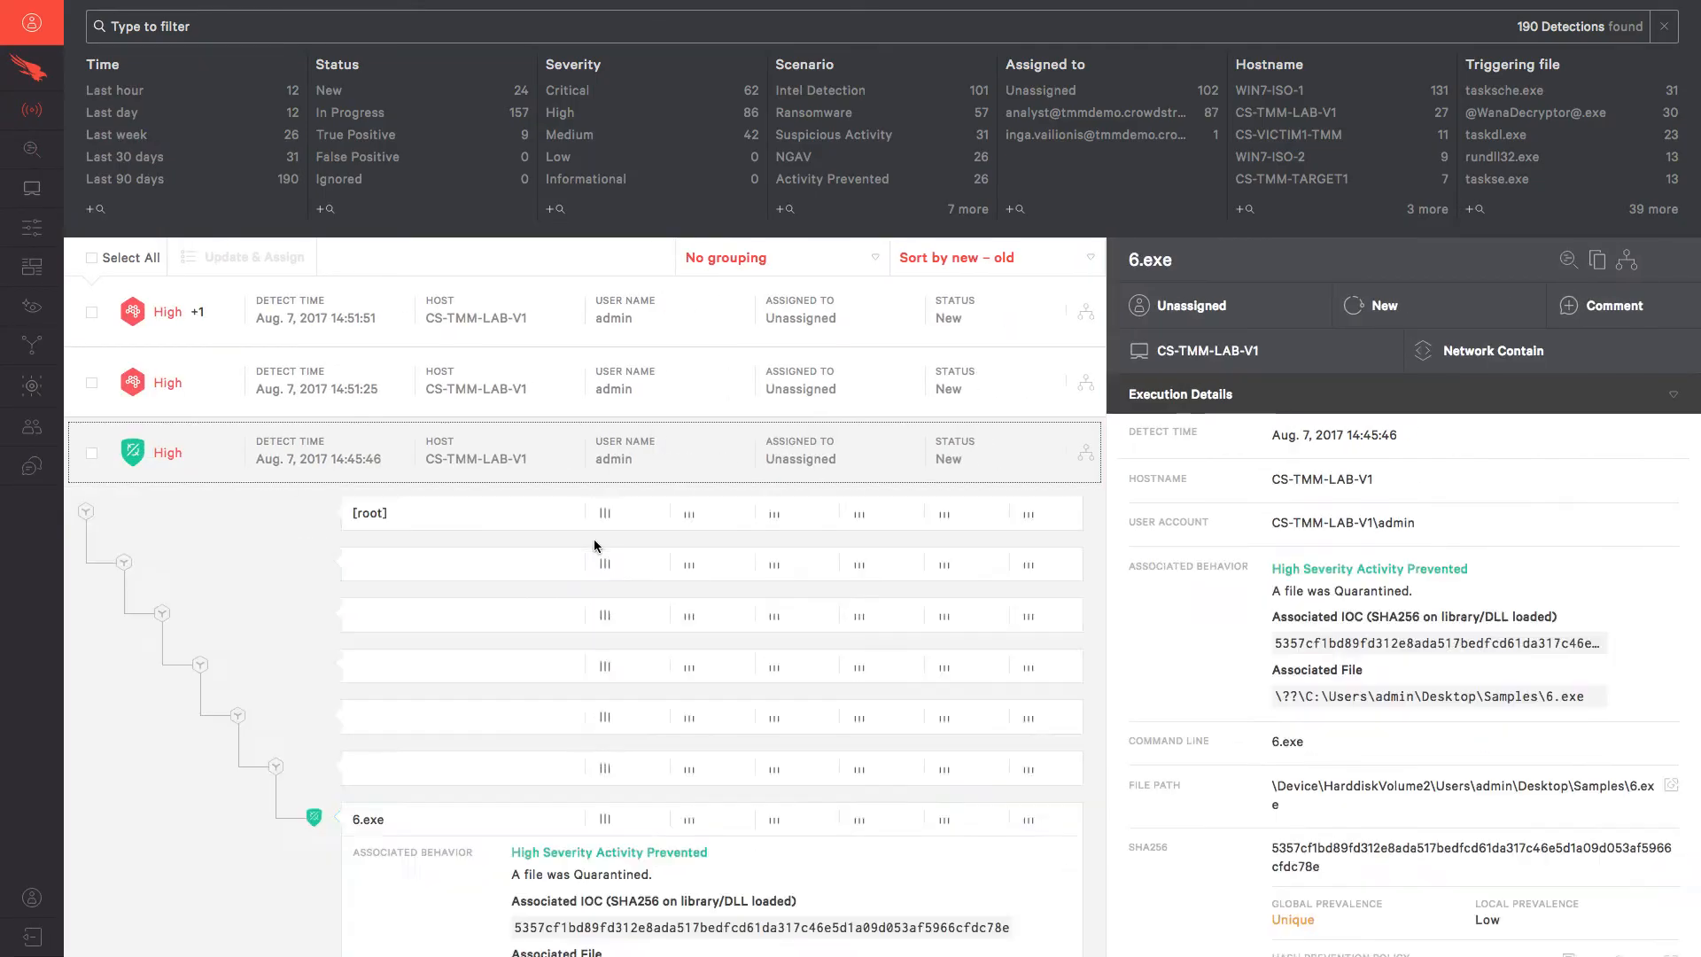
scroll(594, 538, down, 2)
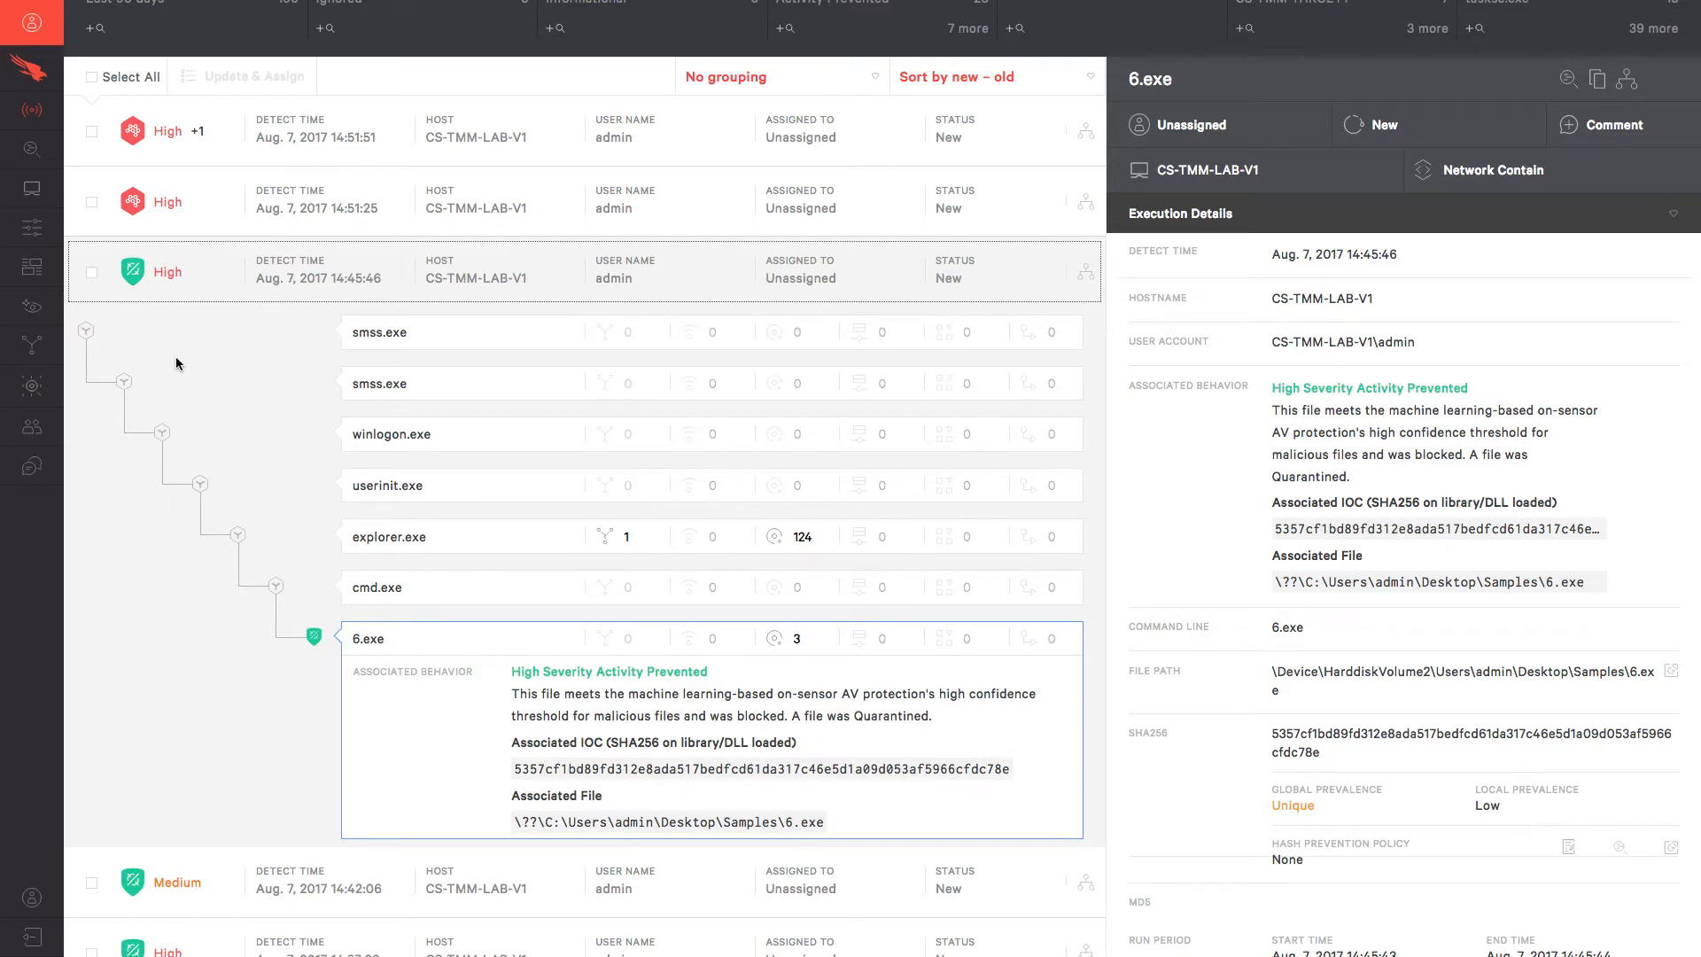
Open the platform_default Windows prevention policy and expand its Anti-Malware Sensor Configuration and Machine Learning categories to review them.
mouse_move(61, 232)
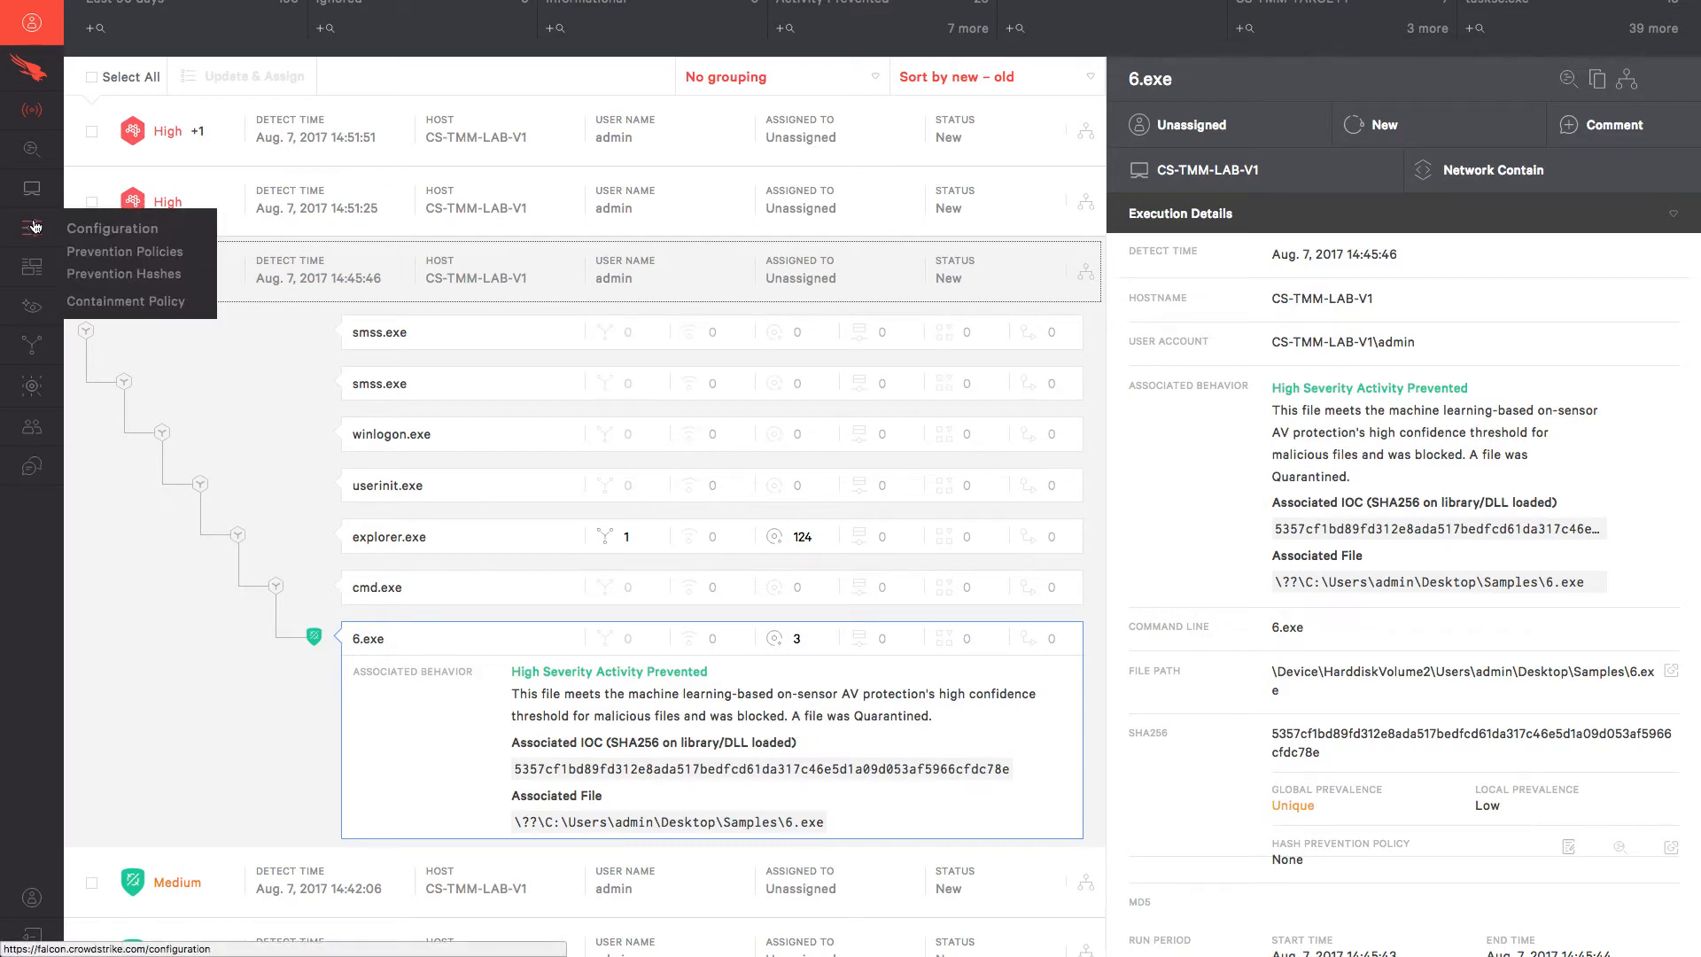
click(97, 253)
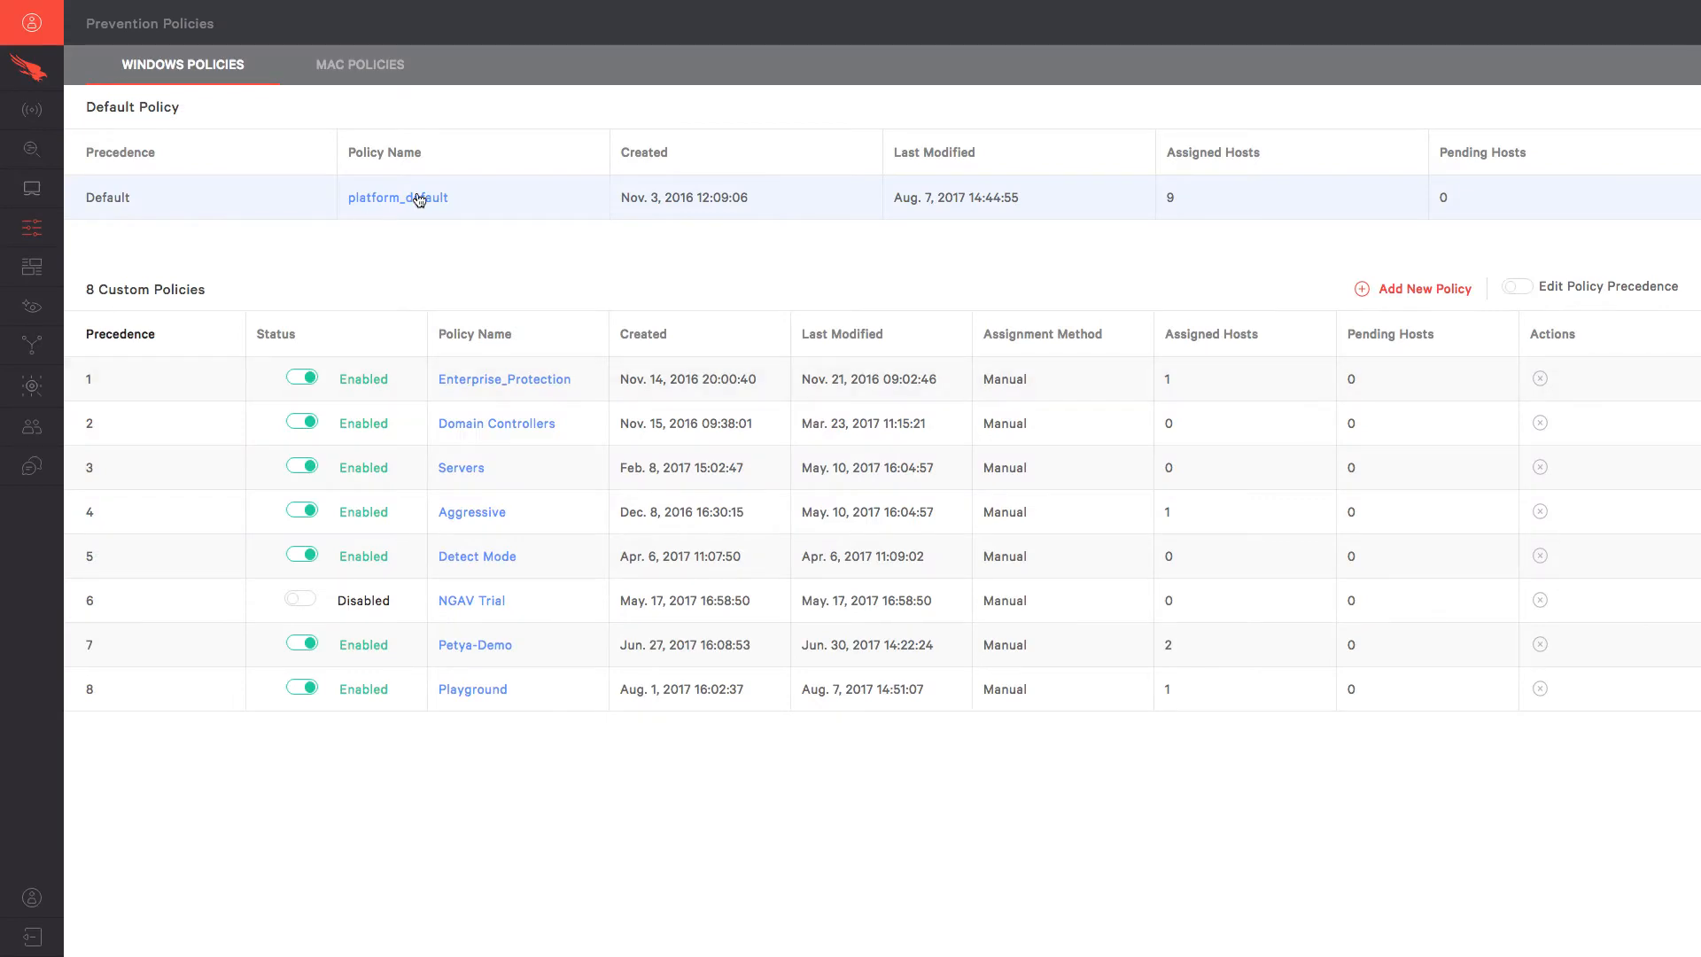
click(416, 201)
click(430, 514)
click(434, 807)
scroll(436, 810, down, 3)
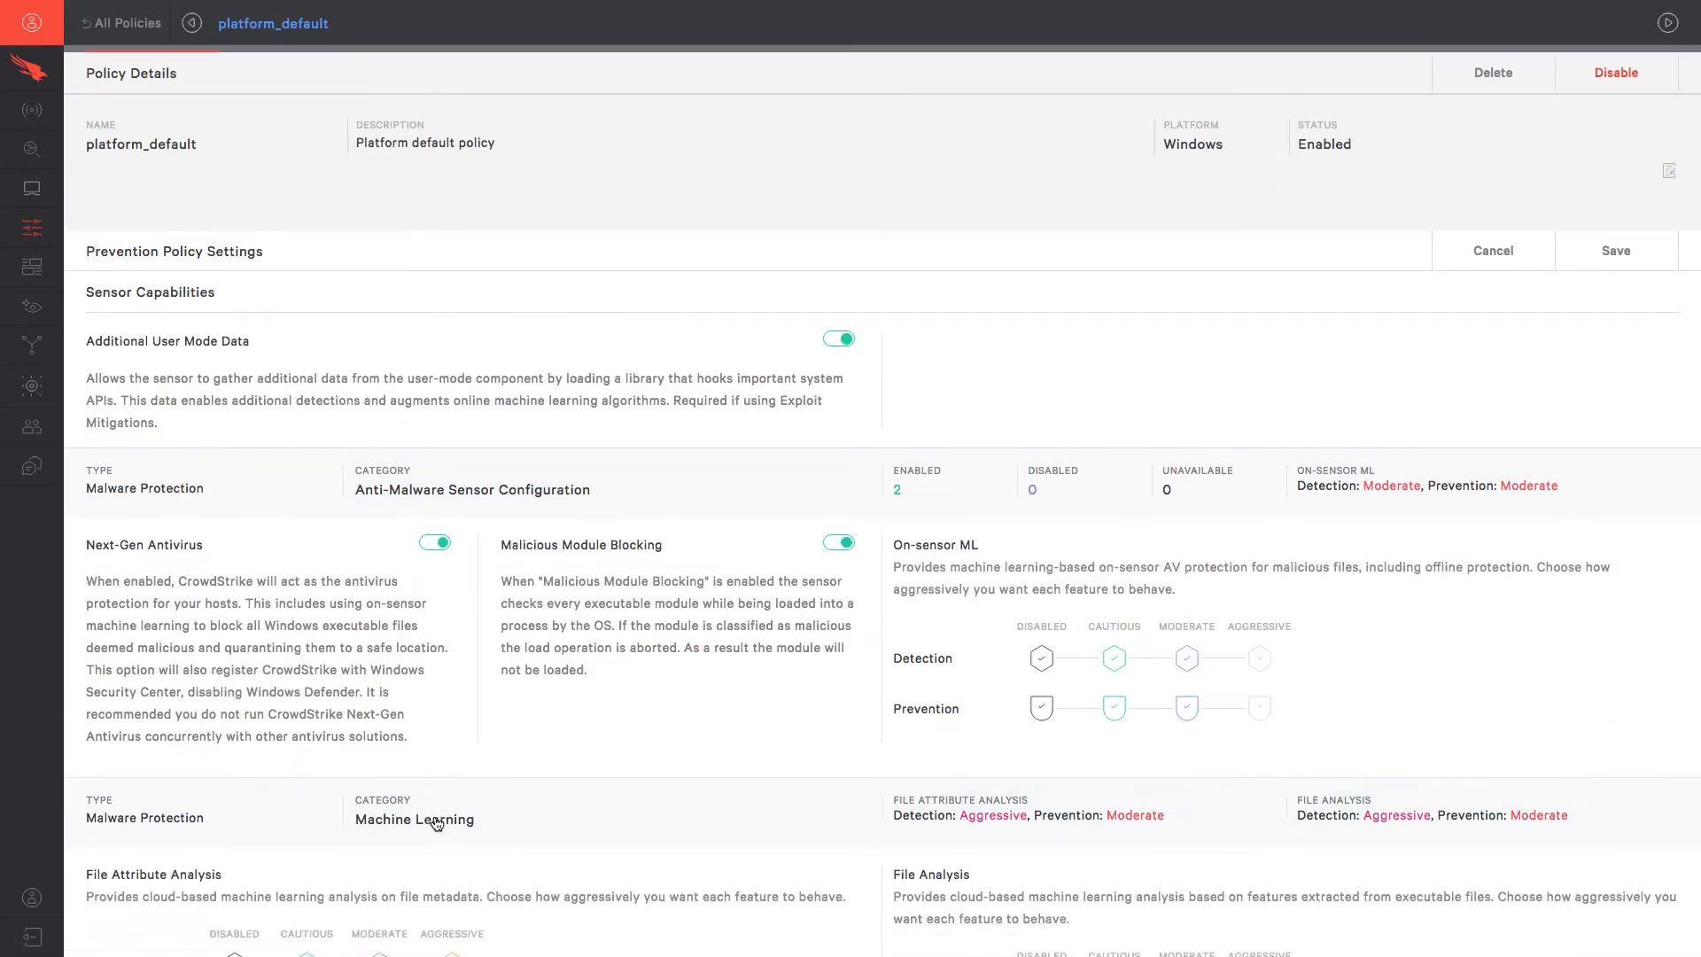
scroll(692, 855, down, 3)
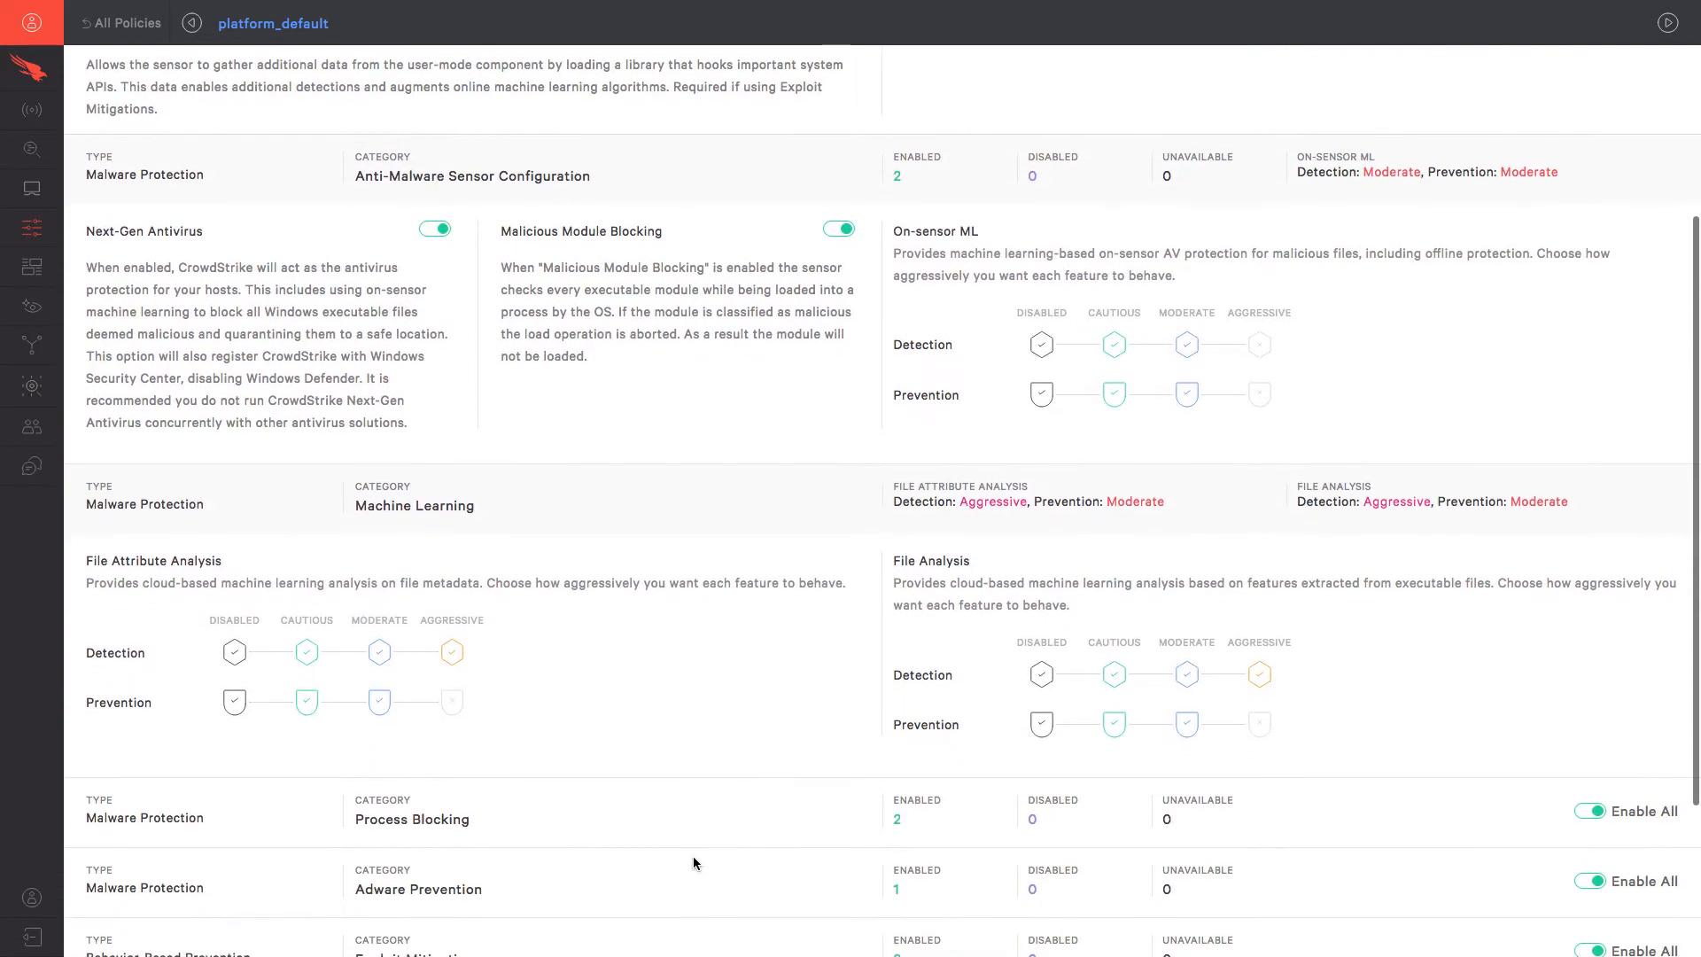
Expand the Exploit Mitigation category of the policy to review its Force ASLR, Force DEP and Heap Spray Preallocation settings.
scroll(692, 855, down, 2)
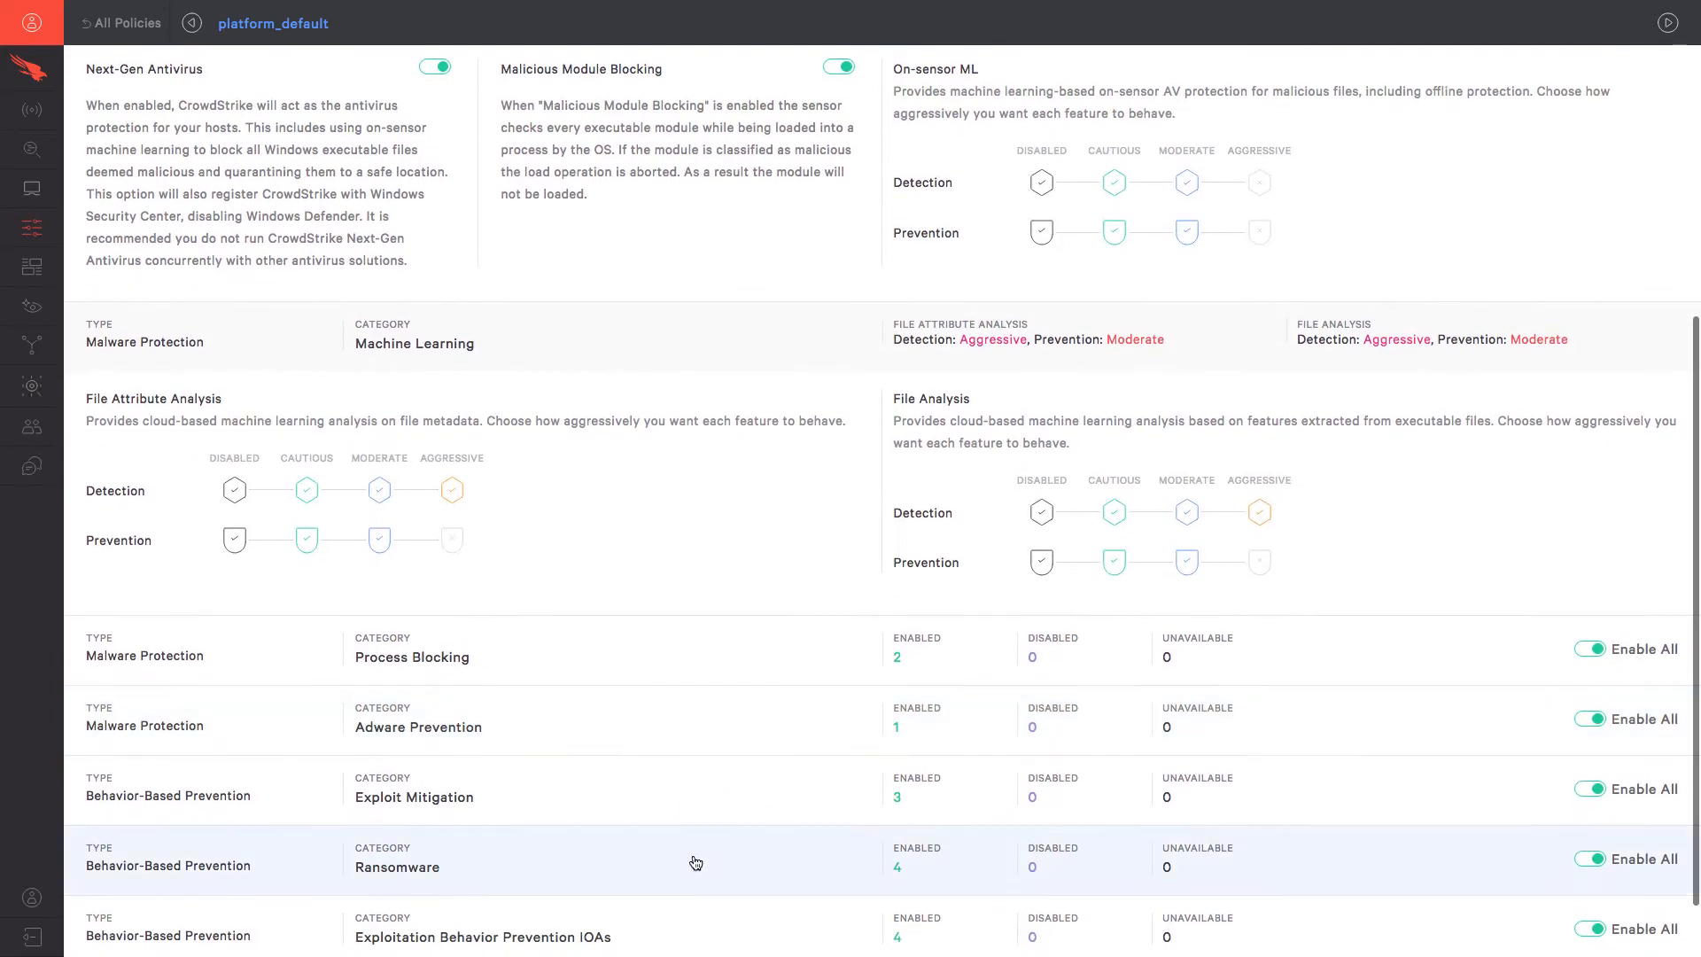
click(472, 776)
scroll(473, 779, down, 2)
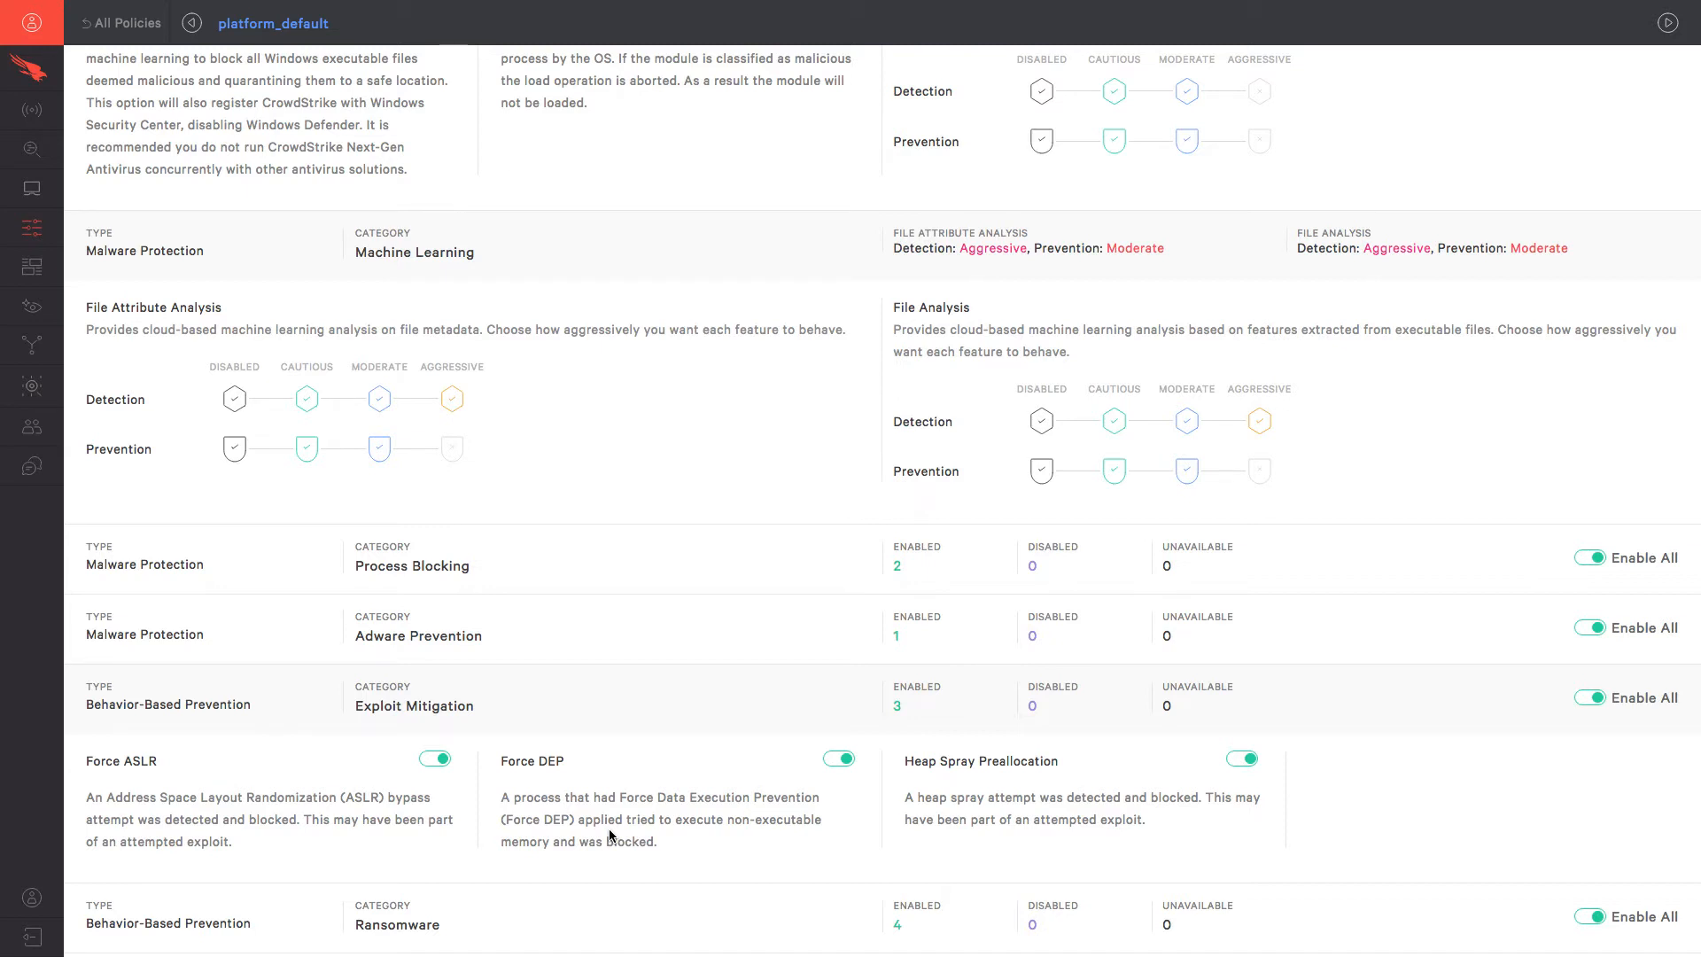
Return to the detections list and expand the Aug. 8, 2017 10:57:37 detection to examine the iexplore.exe behavior.
click(30, 119)
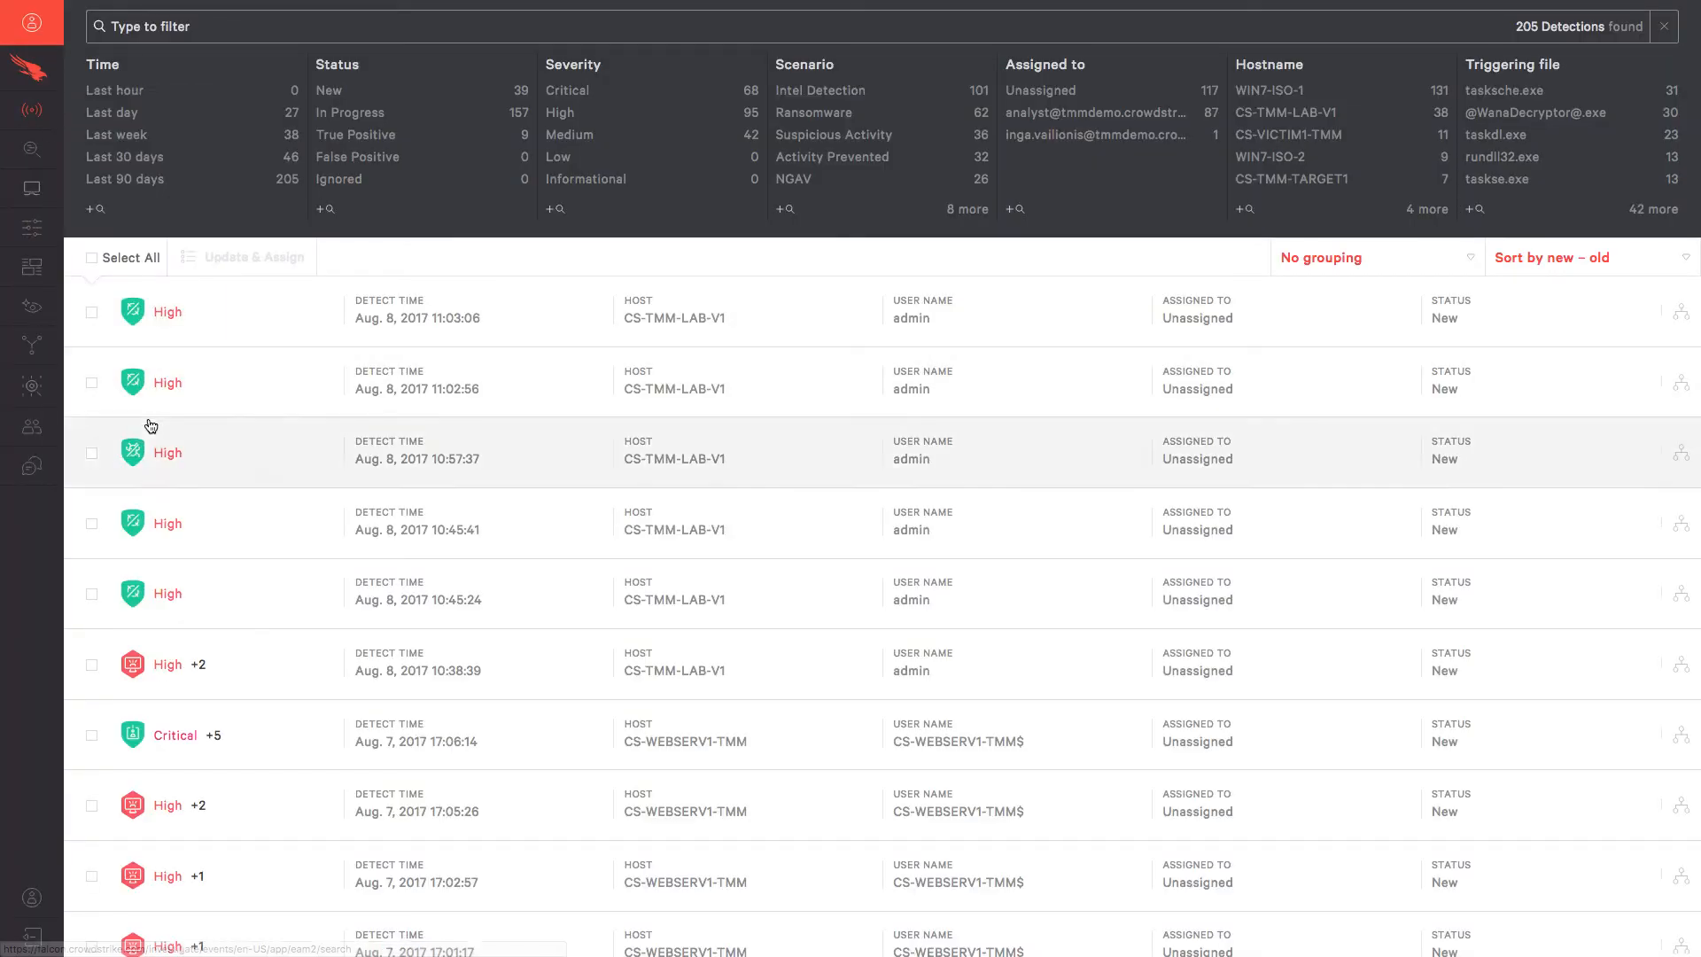
click(155, 458)
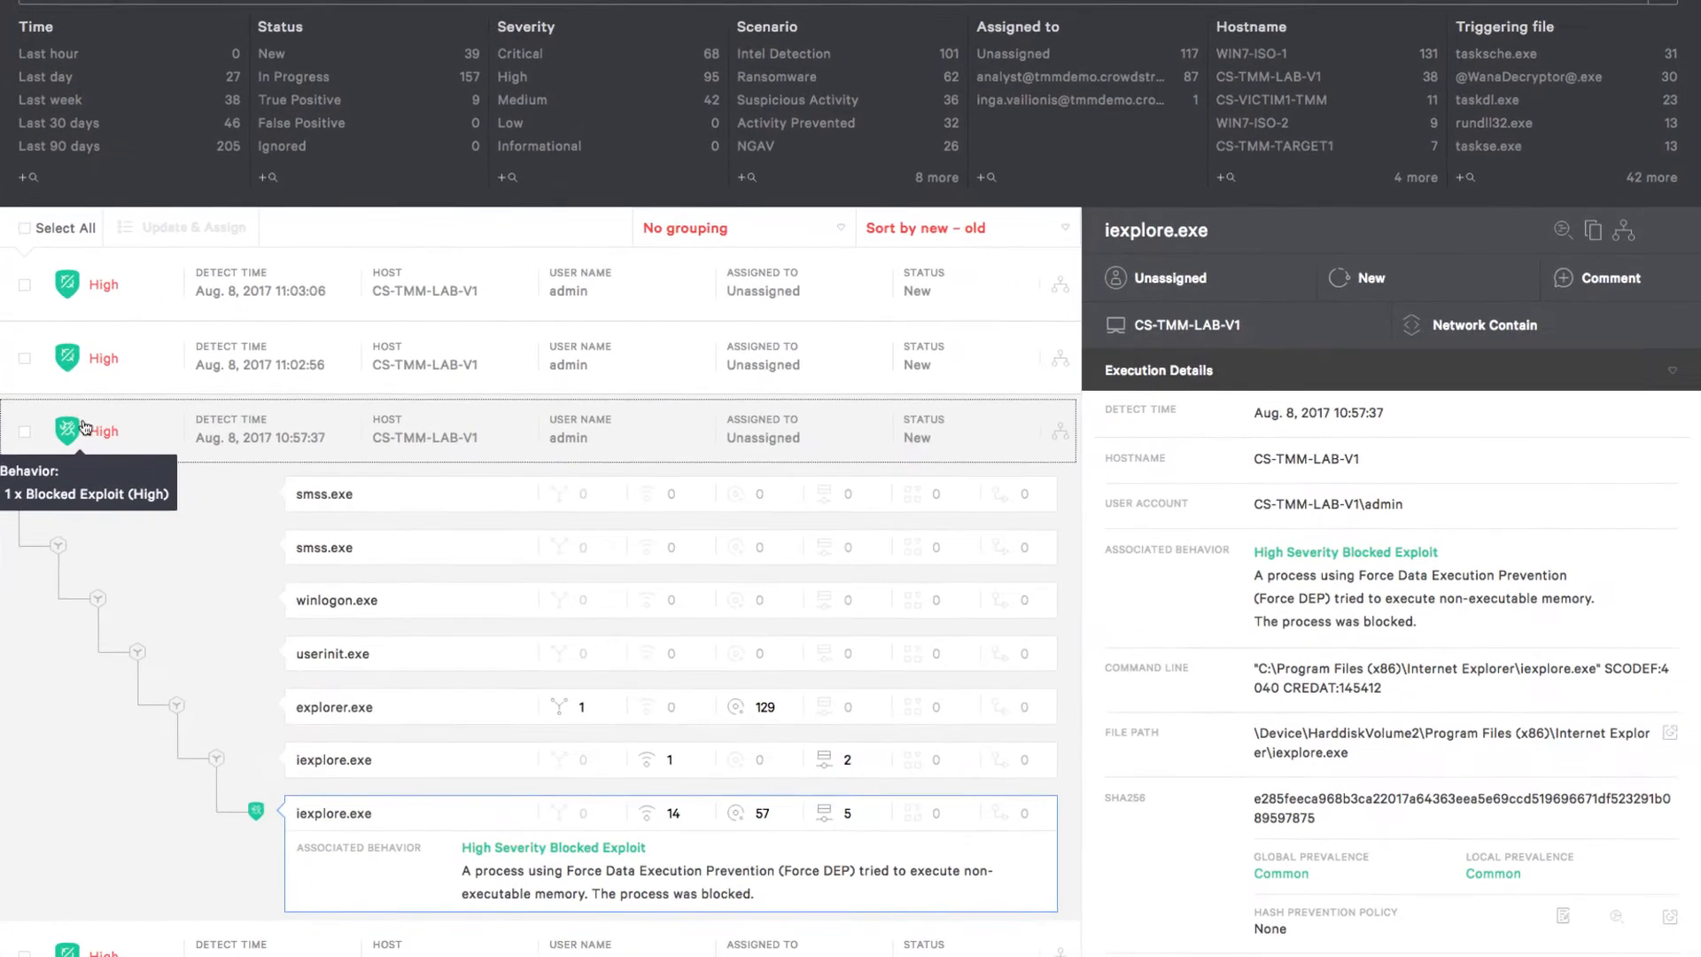
scroll(315, 509, down, 3)
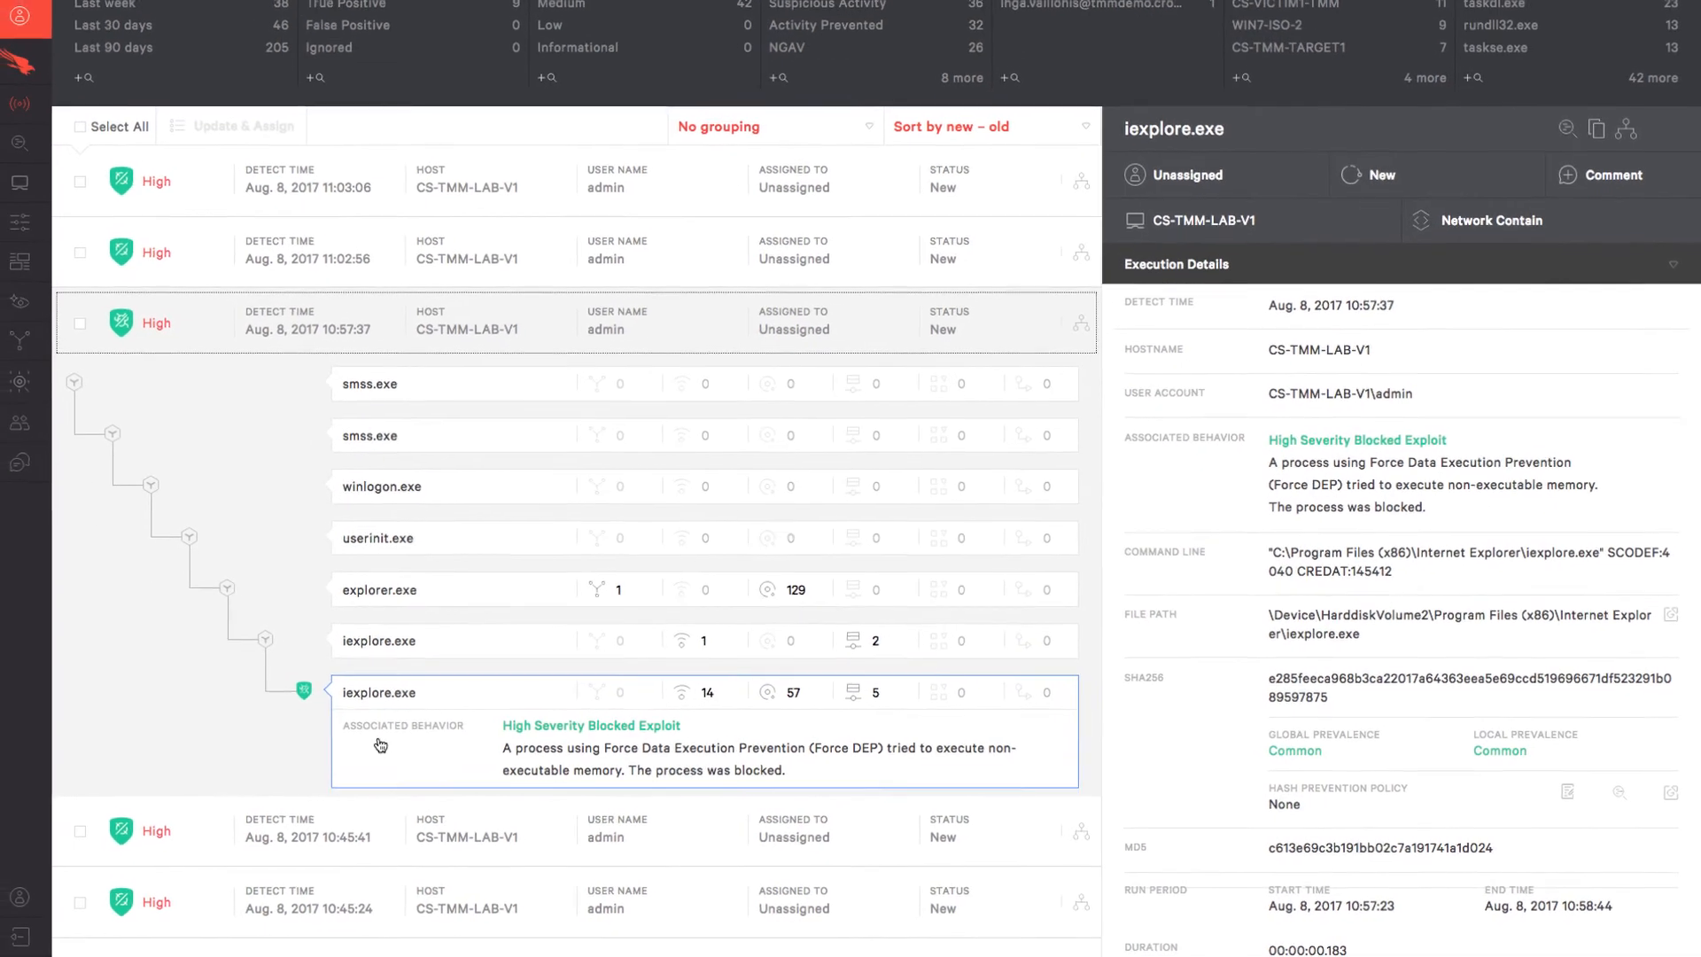
Reopen the platform_default prevention policy and expand Exploitation Behavior Prevention IOAs to review its settings.
click(34, 234)
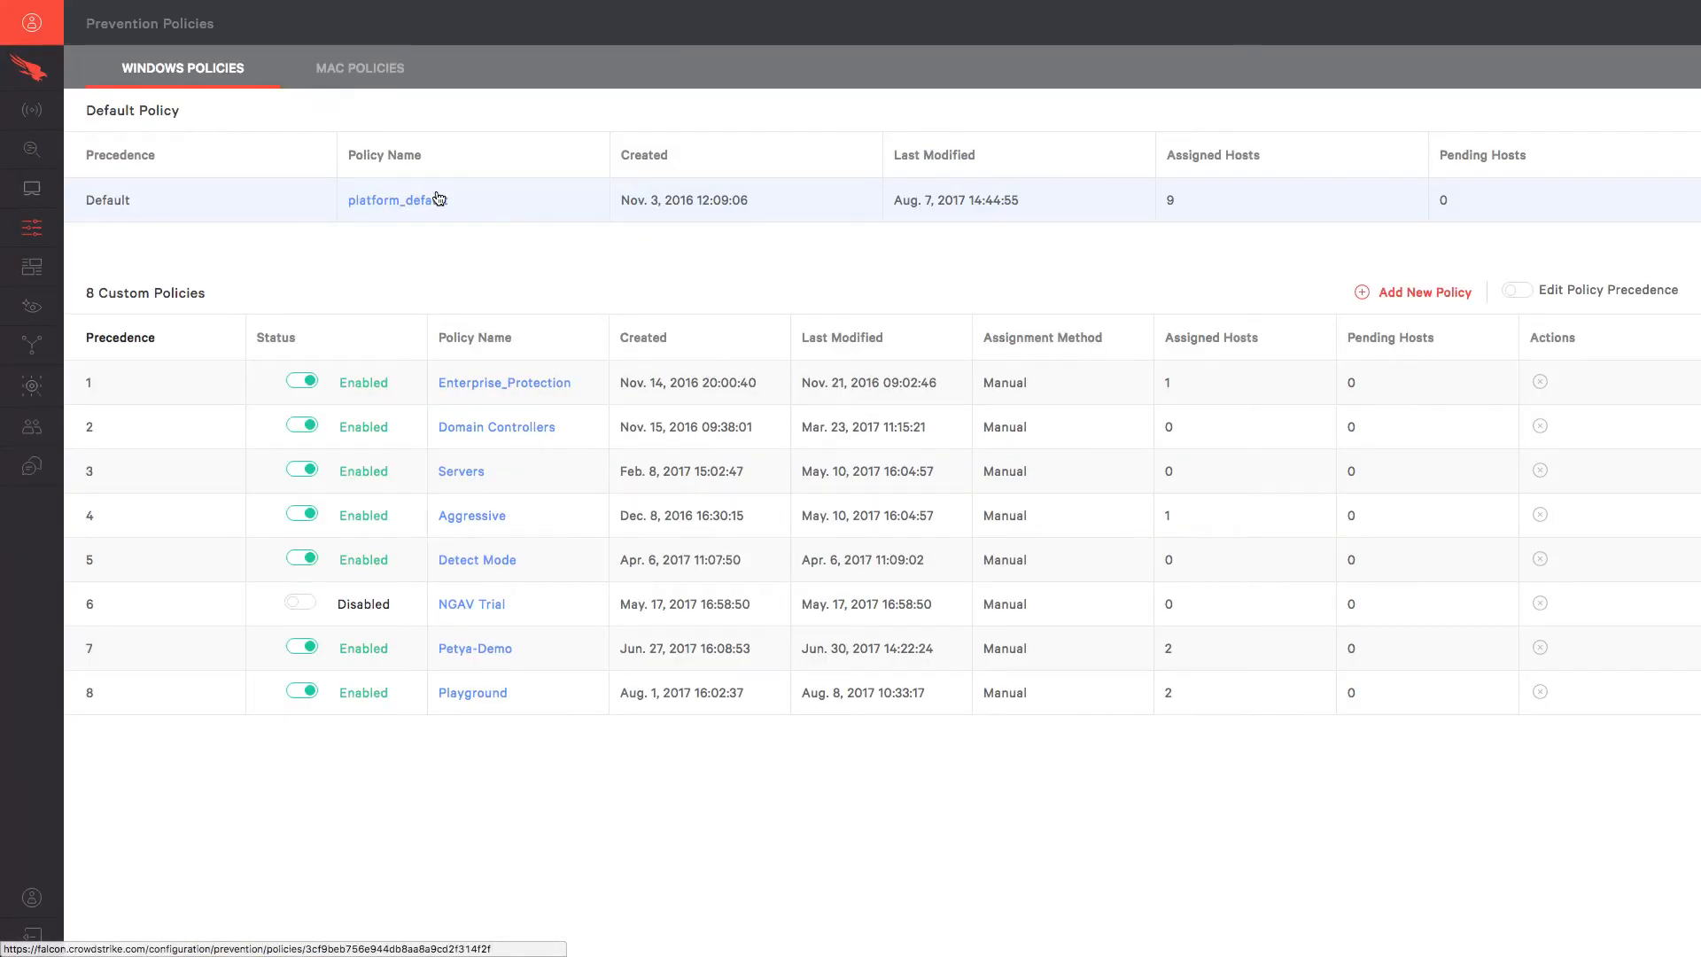
click(432, 200)
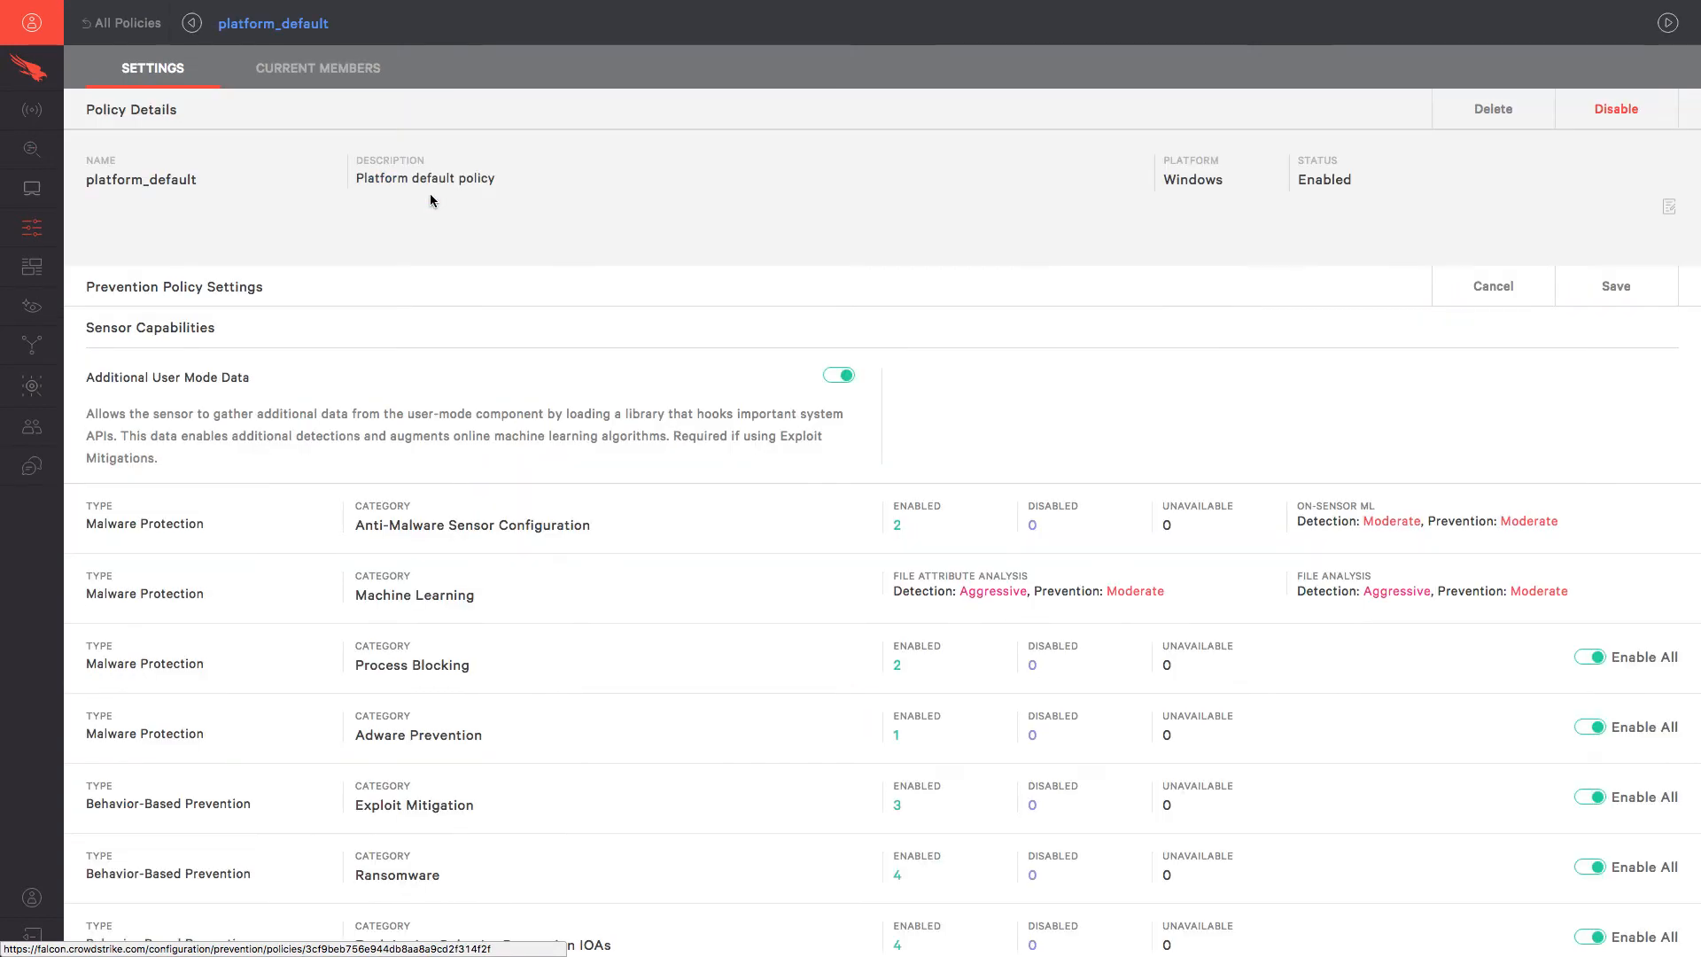
scroll(354, 716, down, 2)
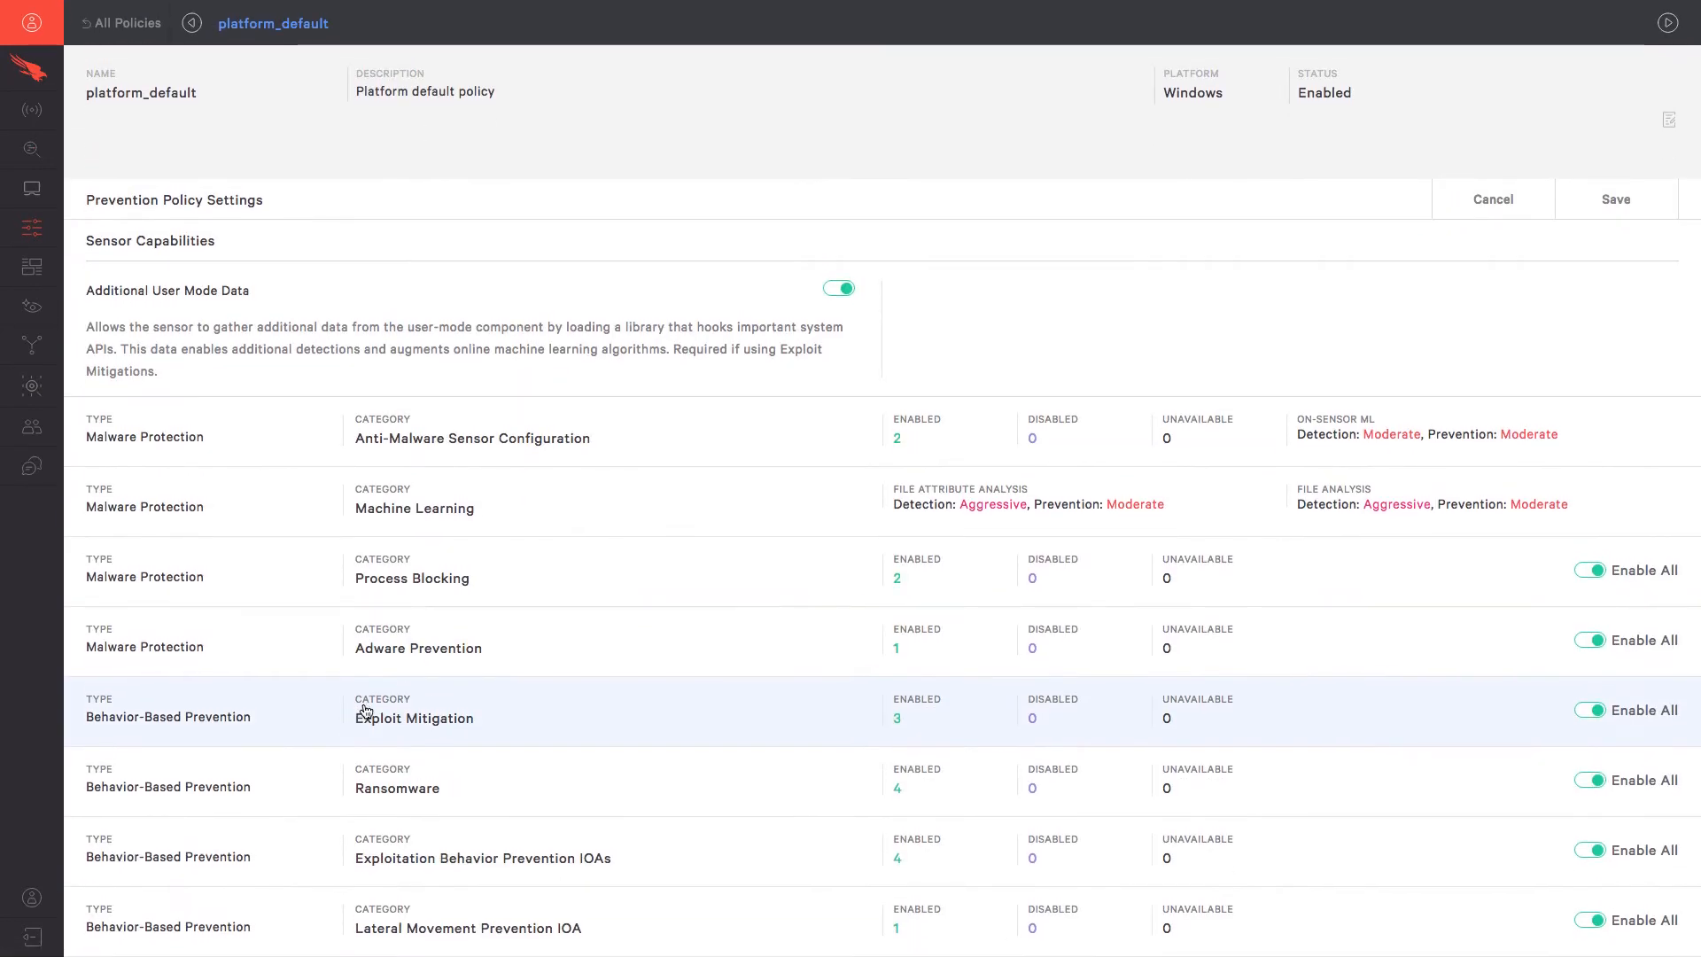
click(472, 854)
scroll(473, 854, down, 3)
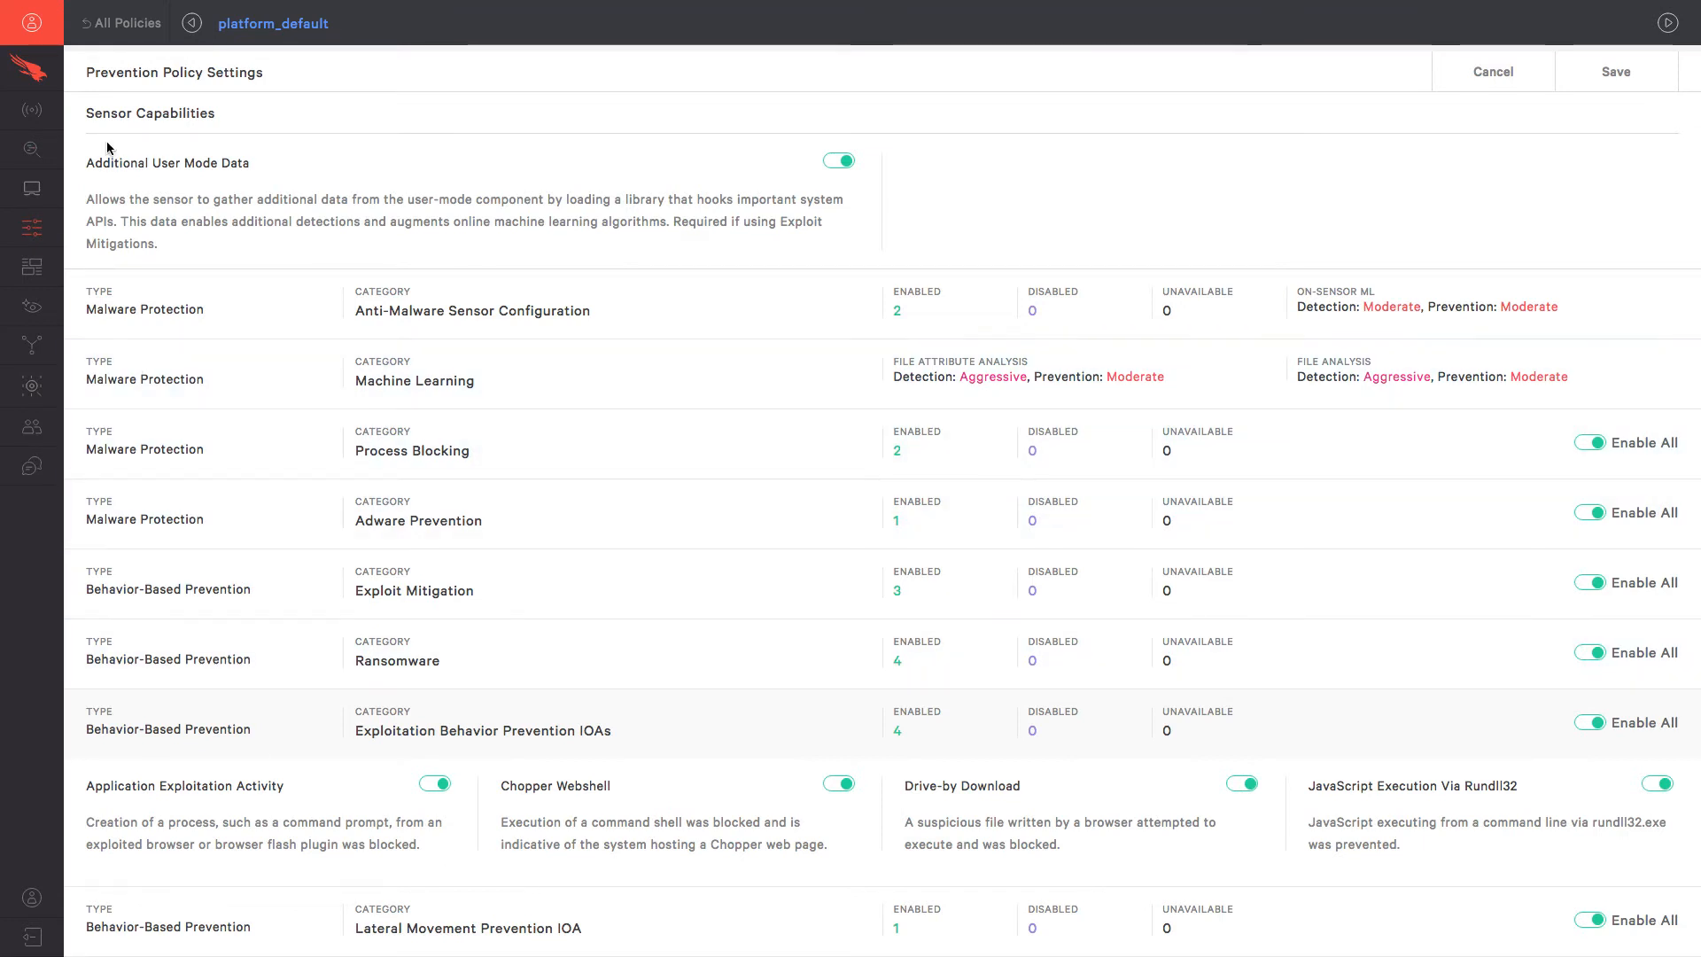
Return to the detections list and expand the Aug. 7, 2017 17:02:57 detection on CS-WEBSERV1-TMM to examine the cmd.exe behaviors.
click(34, 116)
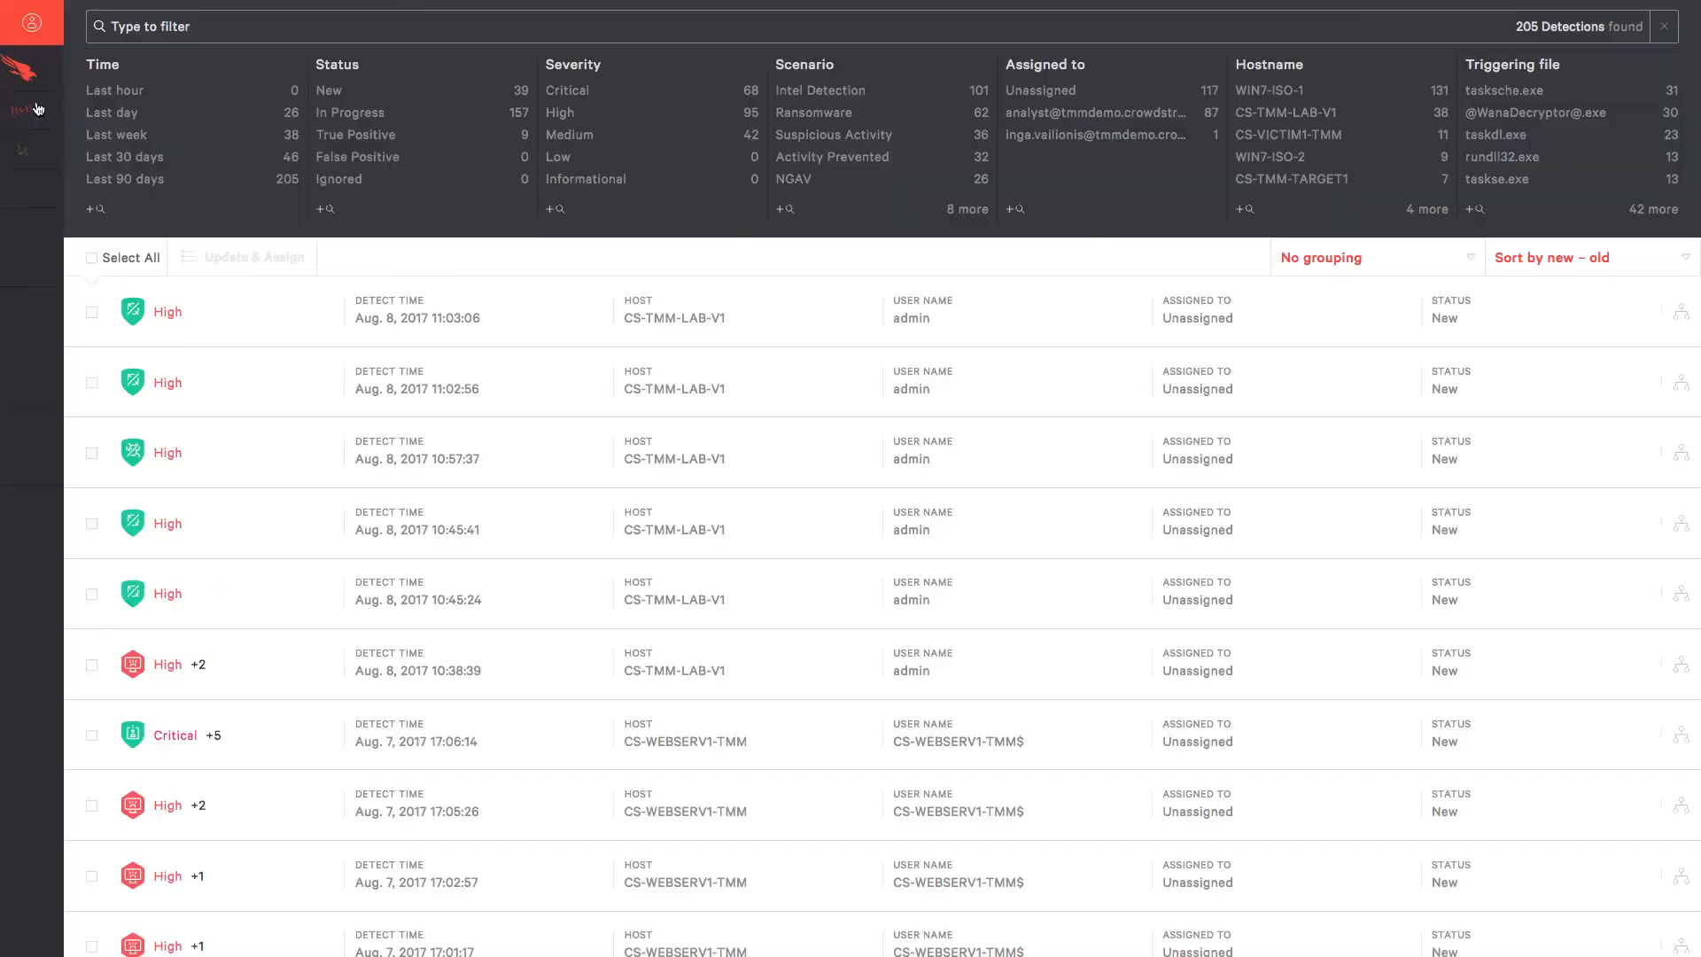
click(196, 870)
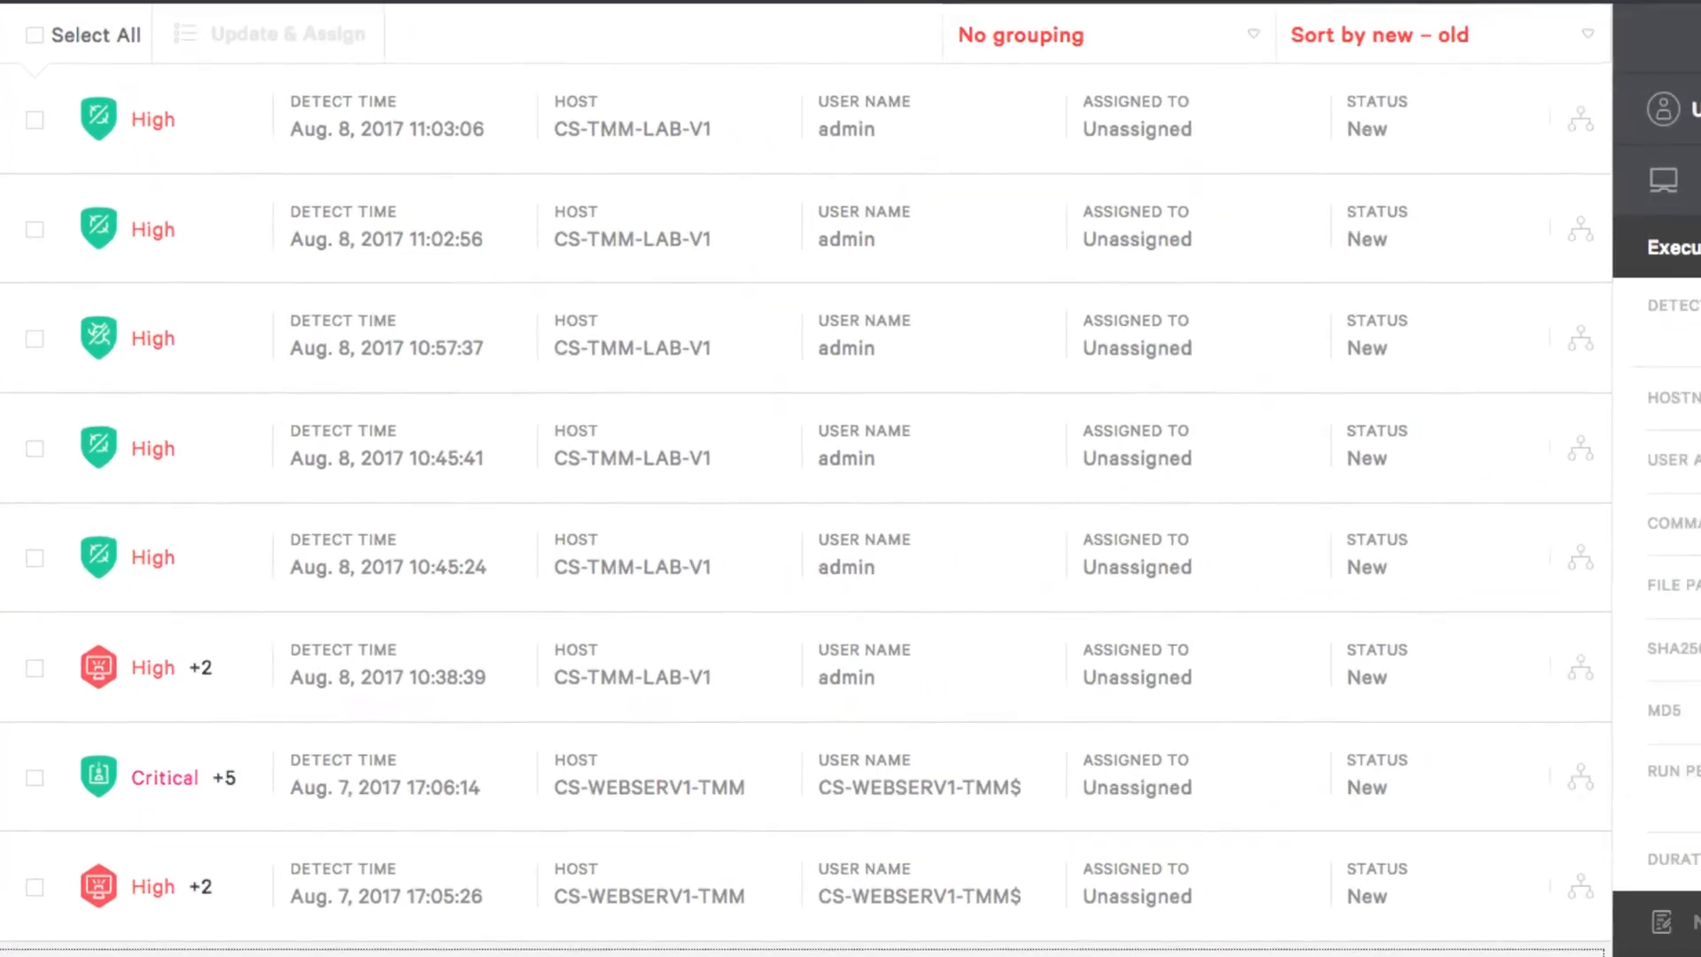
scroll(211, 953, down, 7)
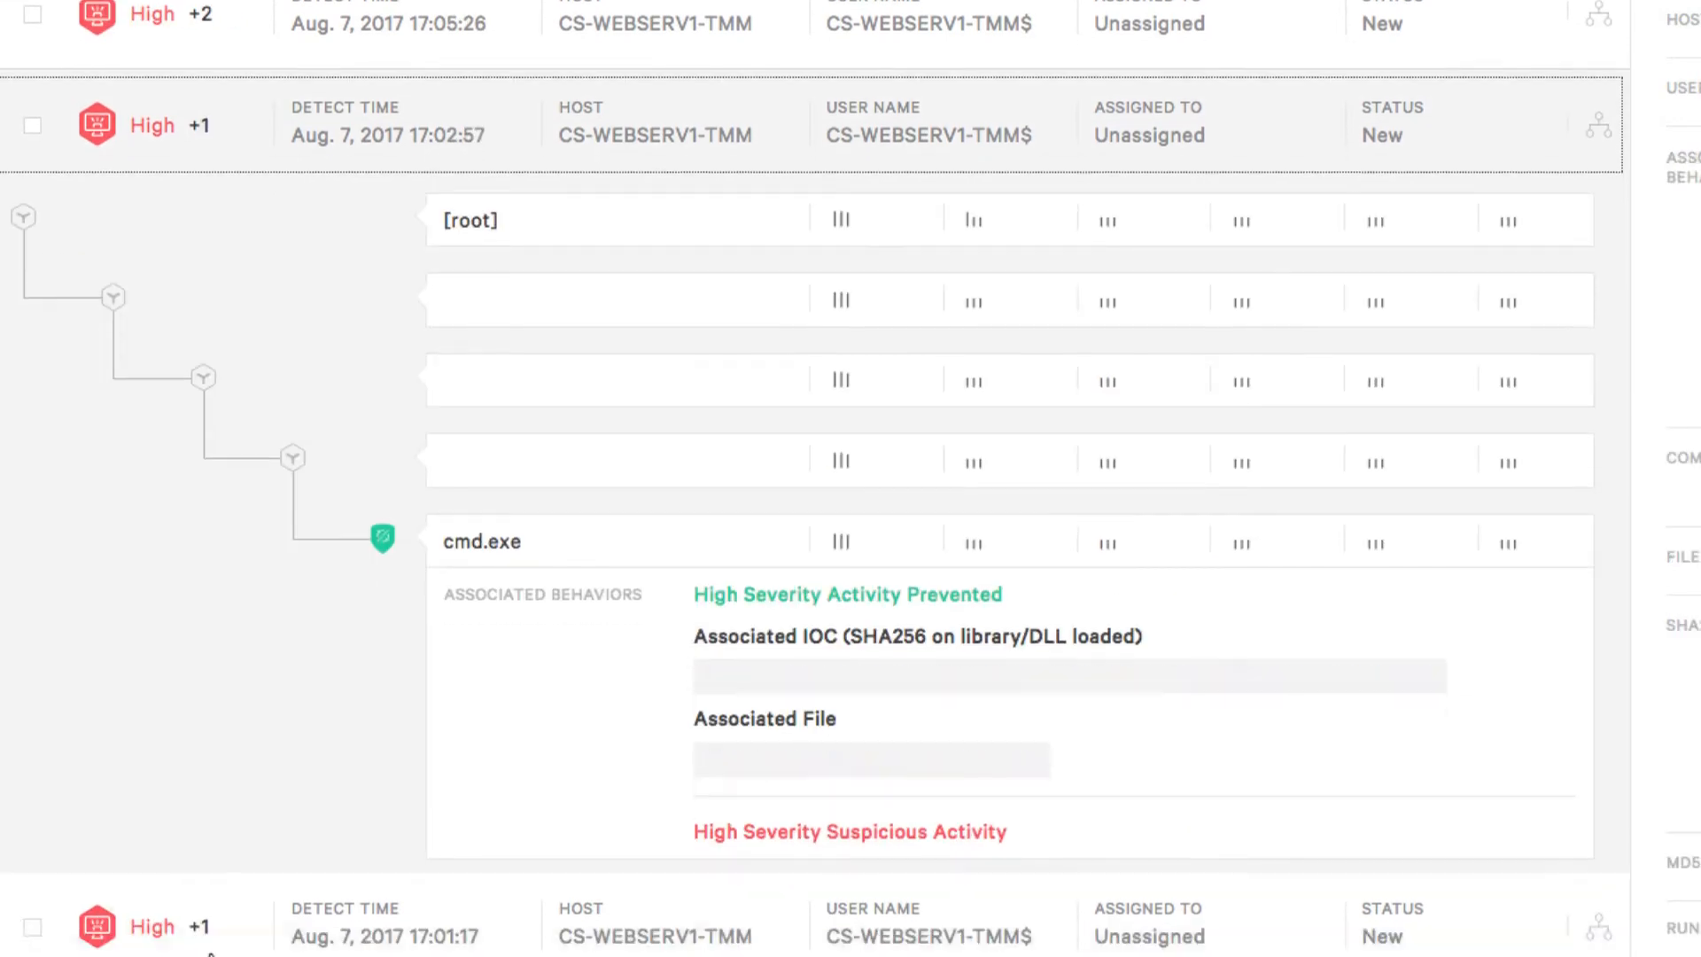
scroll(483, 411, down, 3)
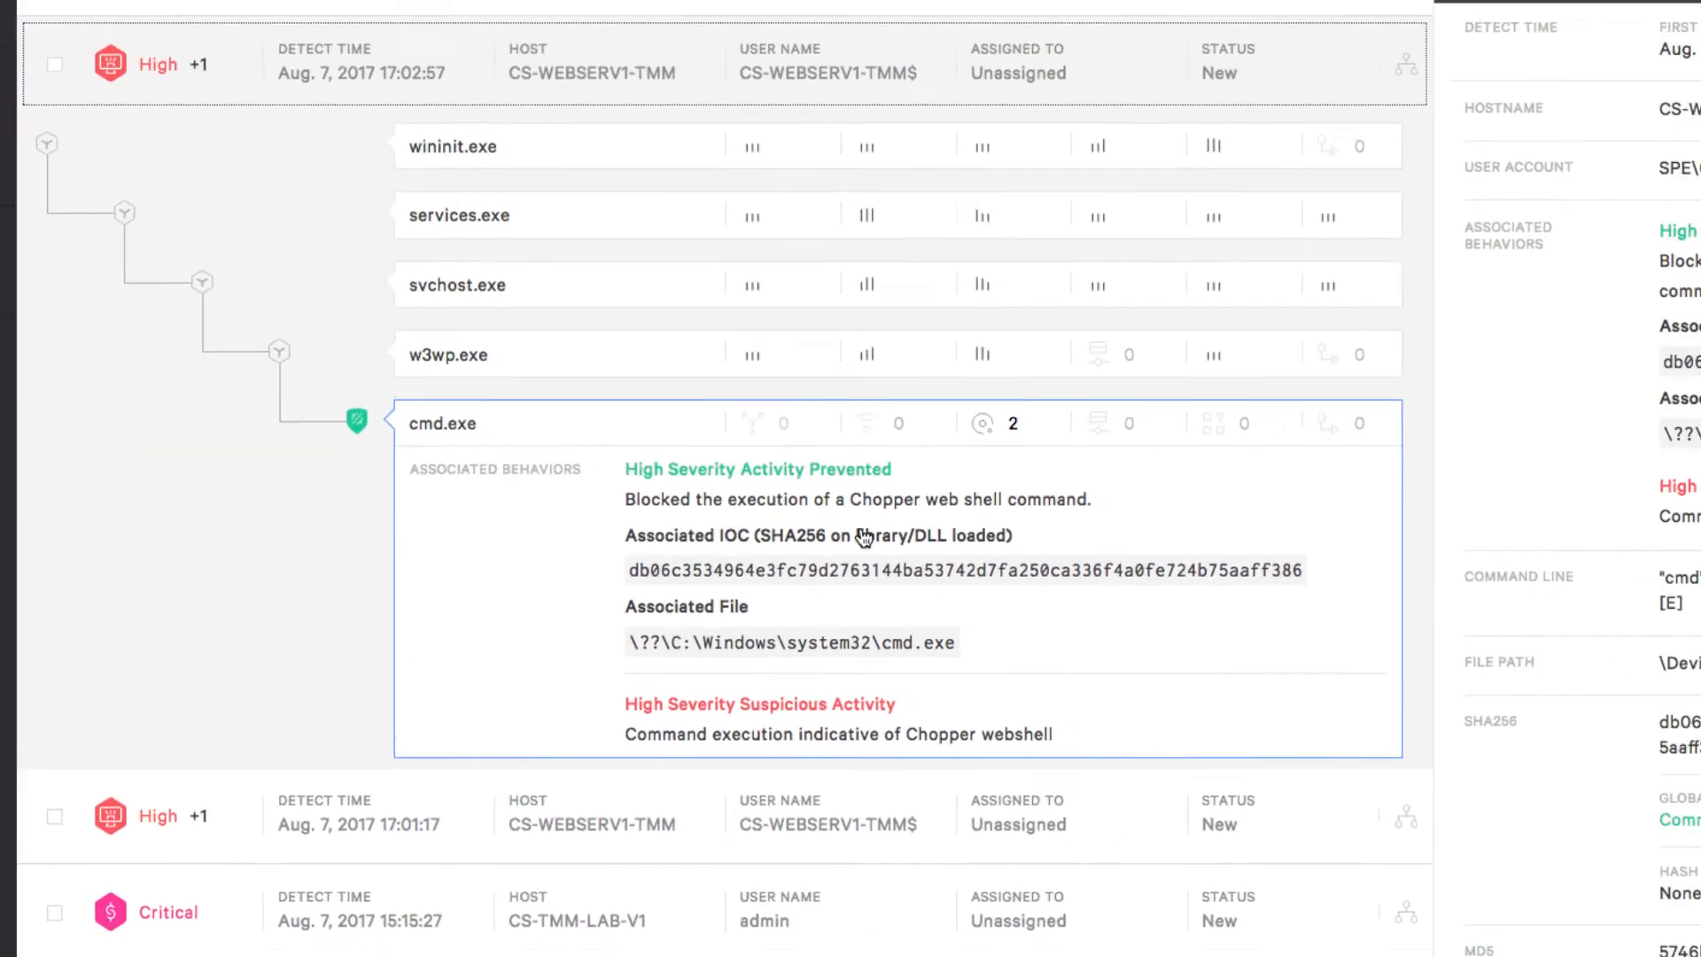
scroll(1041, 524, up, 1)
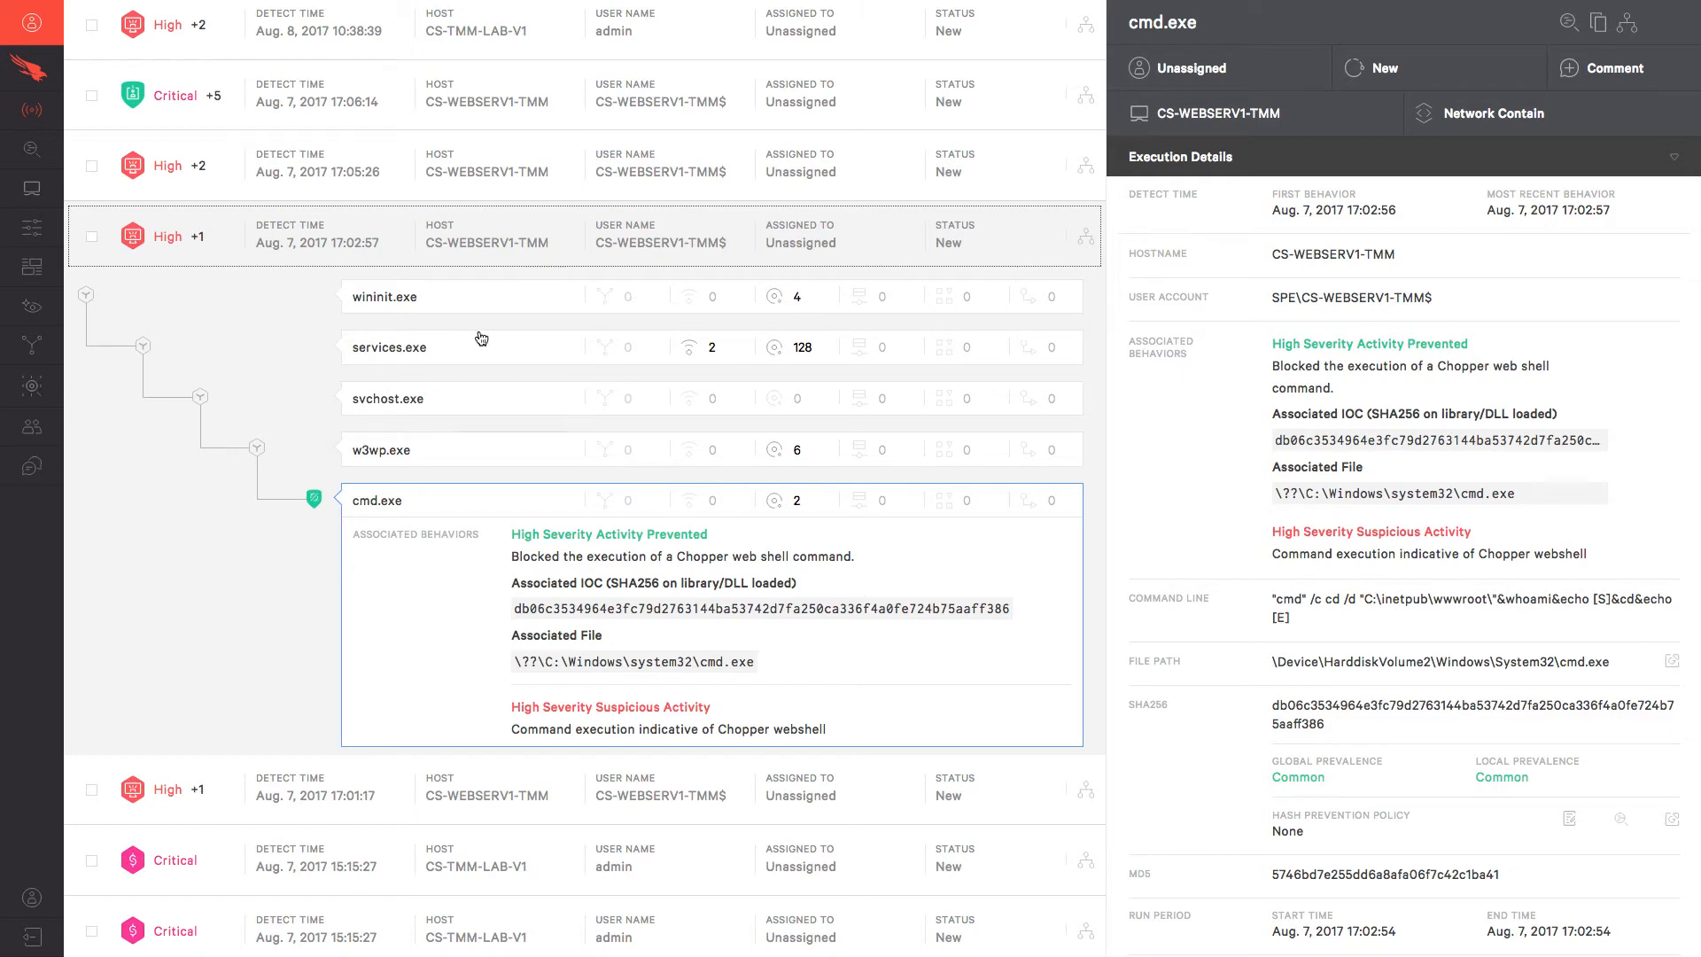
Open the Playground prevention policy and expand its Process Blocking category to check the Custom Blacklisting setting.
click(17, 235)
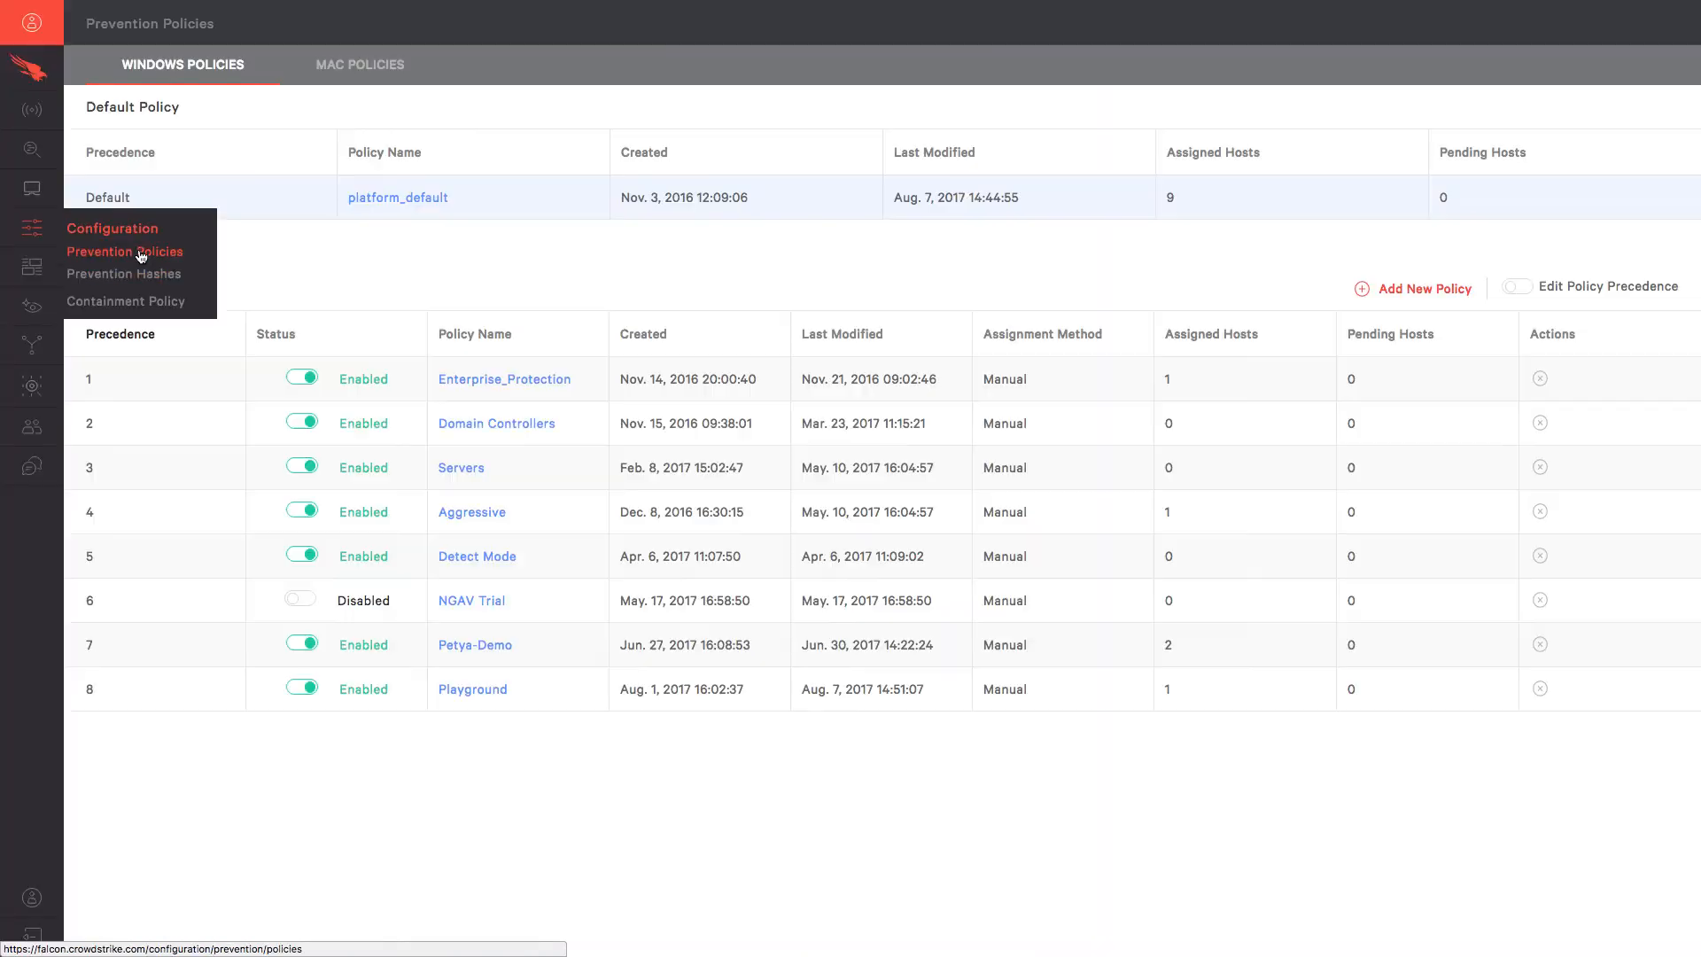
click(459, 690)
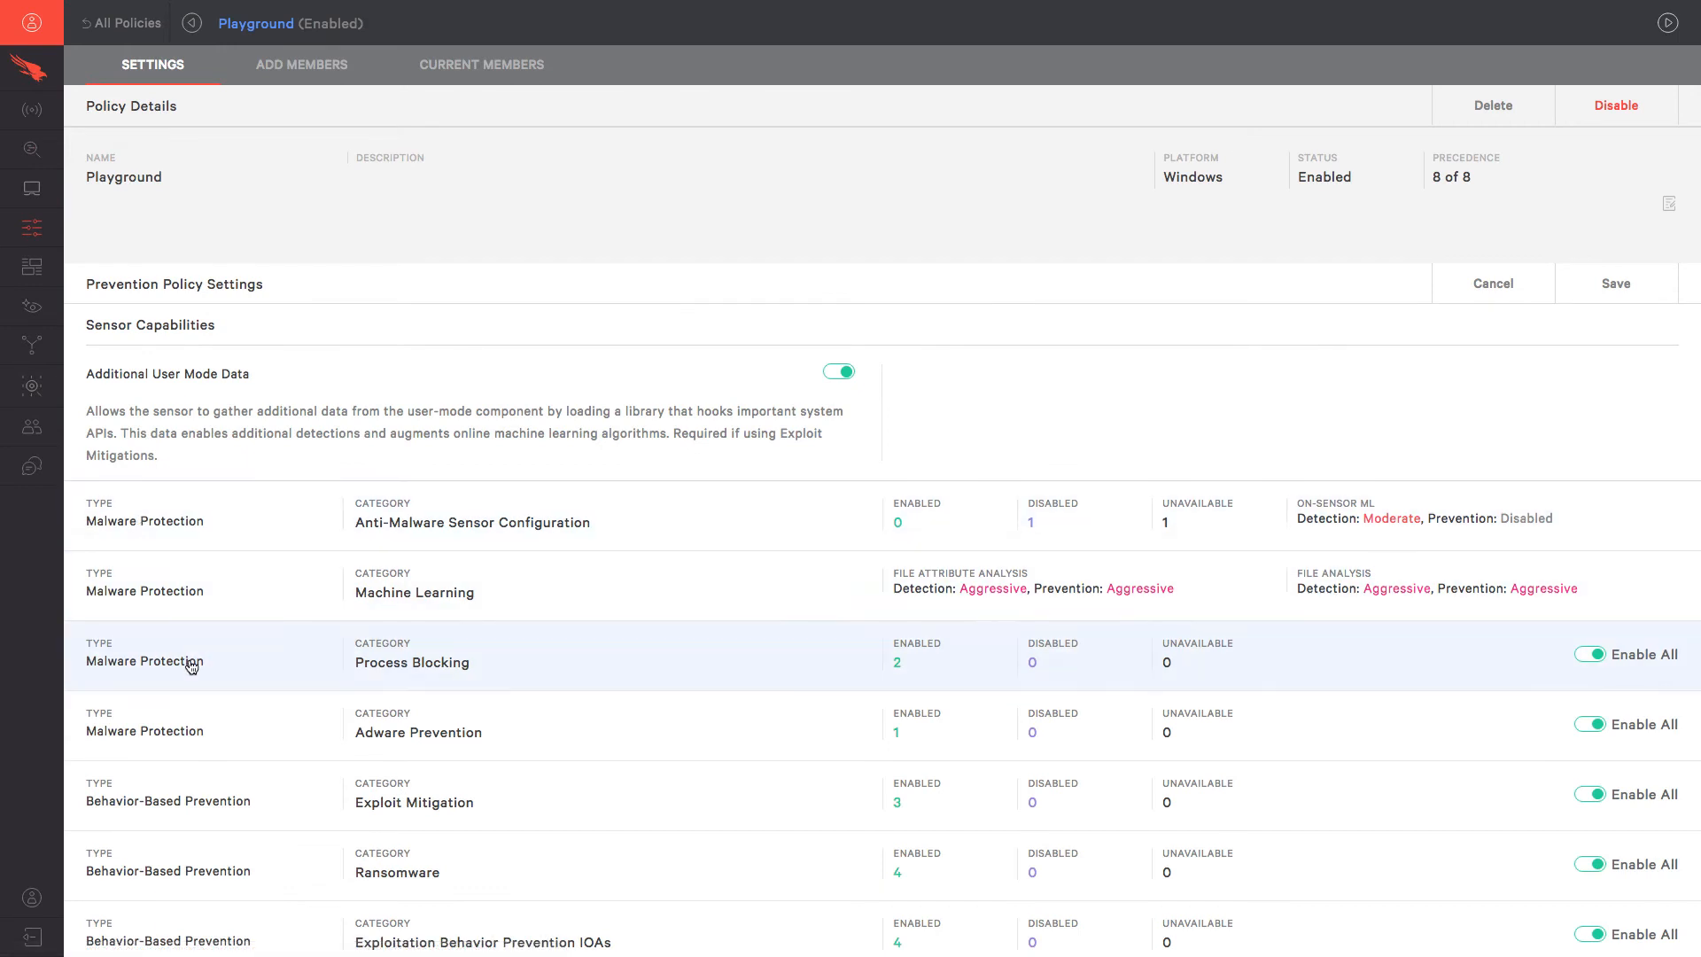
click(192, 675)
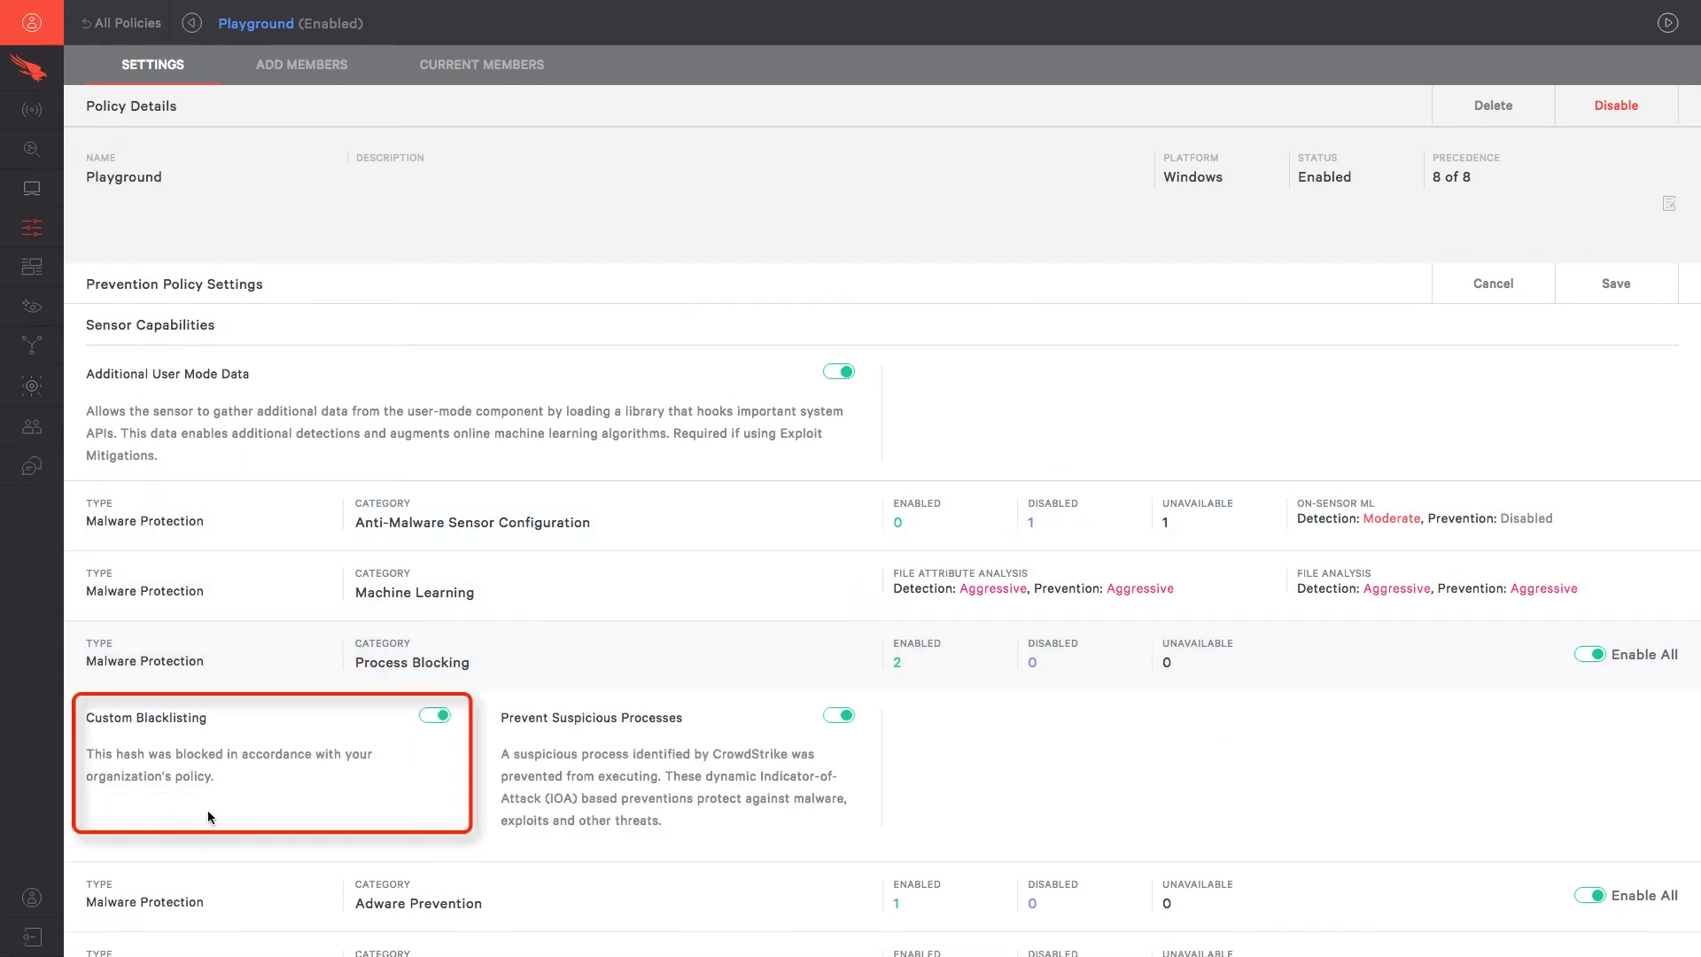
click(434, 715)
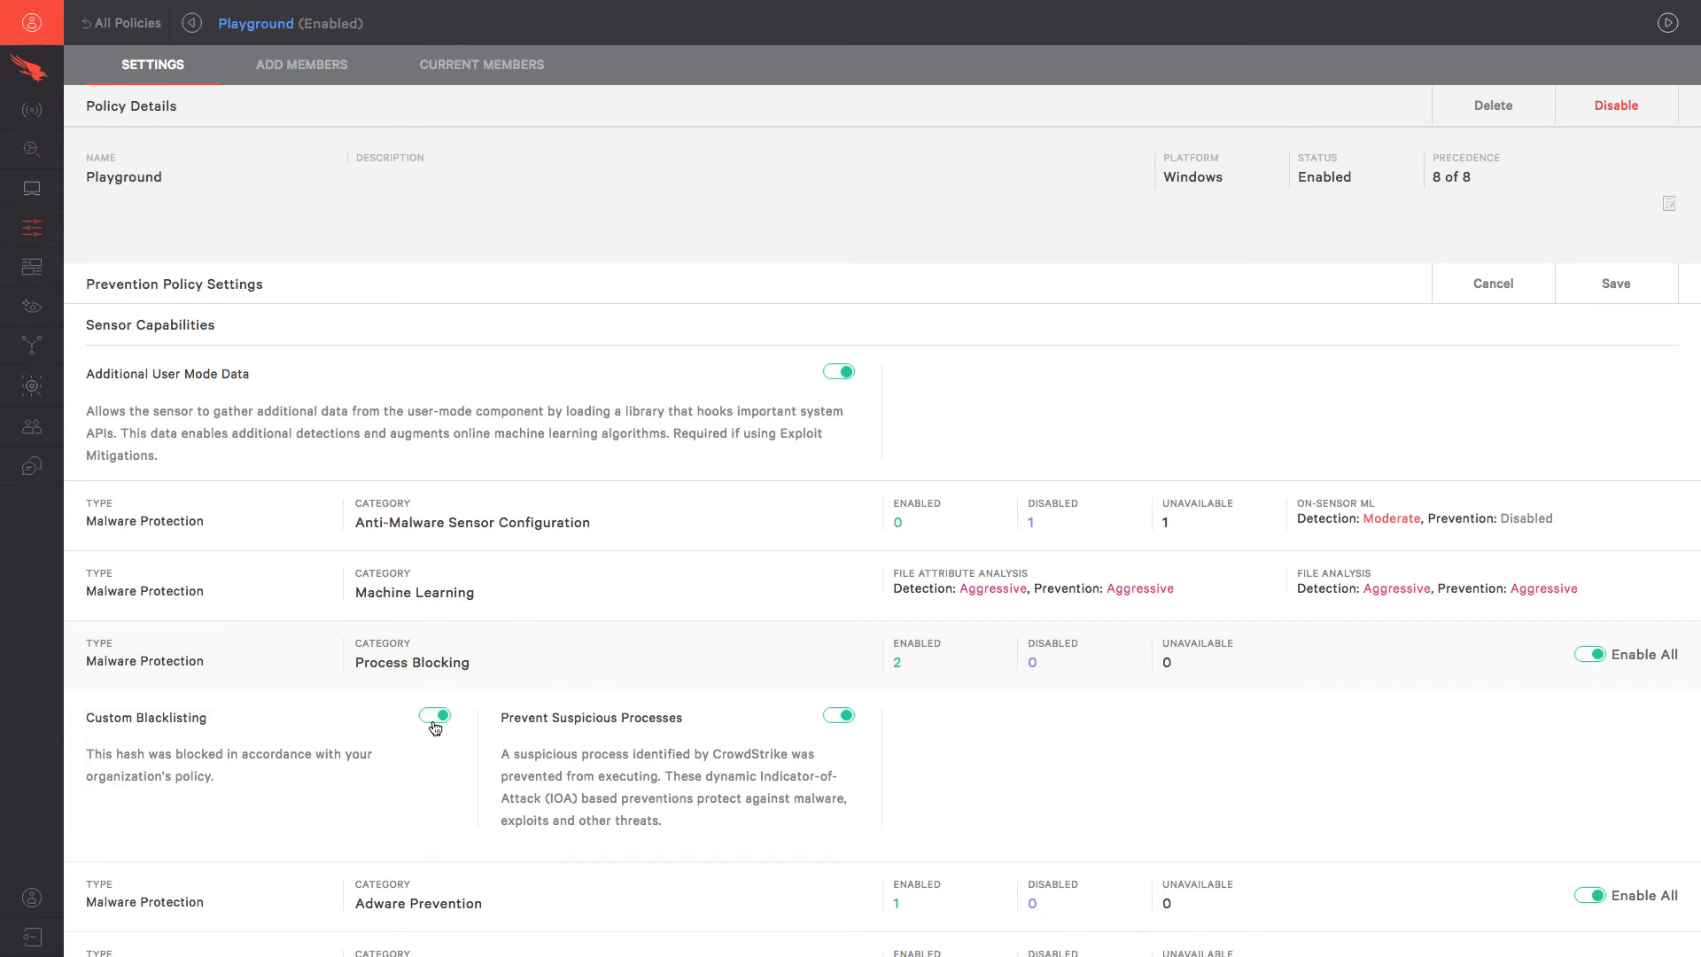
click(436, 754)
Expand the Aug. 8, 2017 11:03:06 detection in the detections list and copy the associated SHA256 hash of its blocked file.
mouse_move(24, 109)
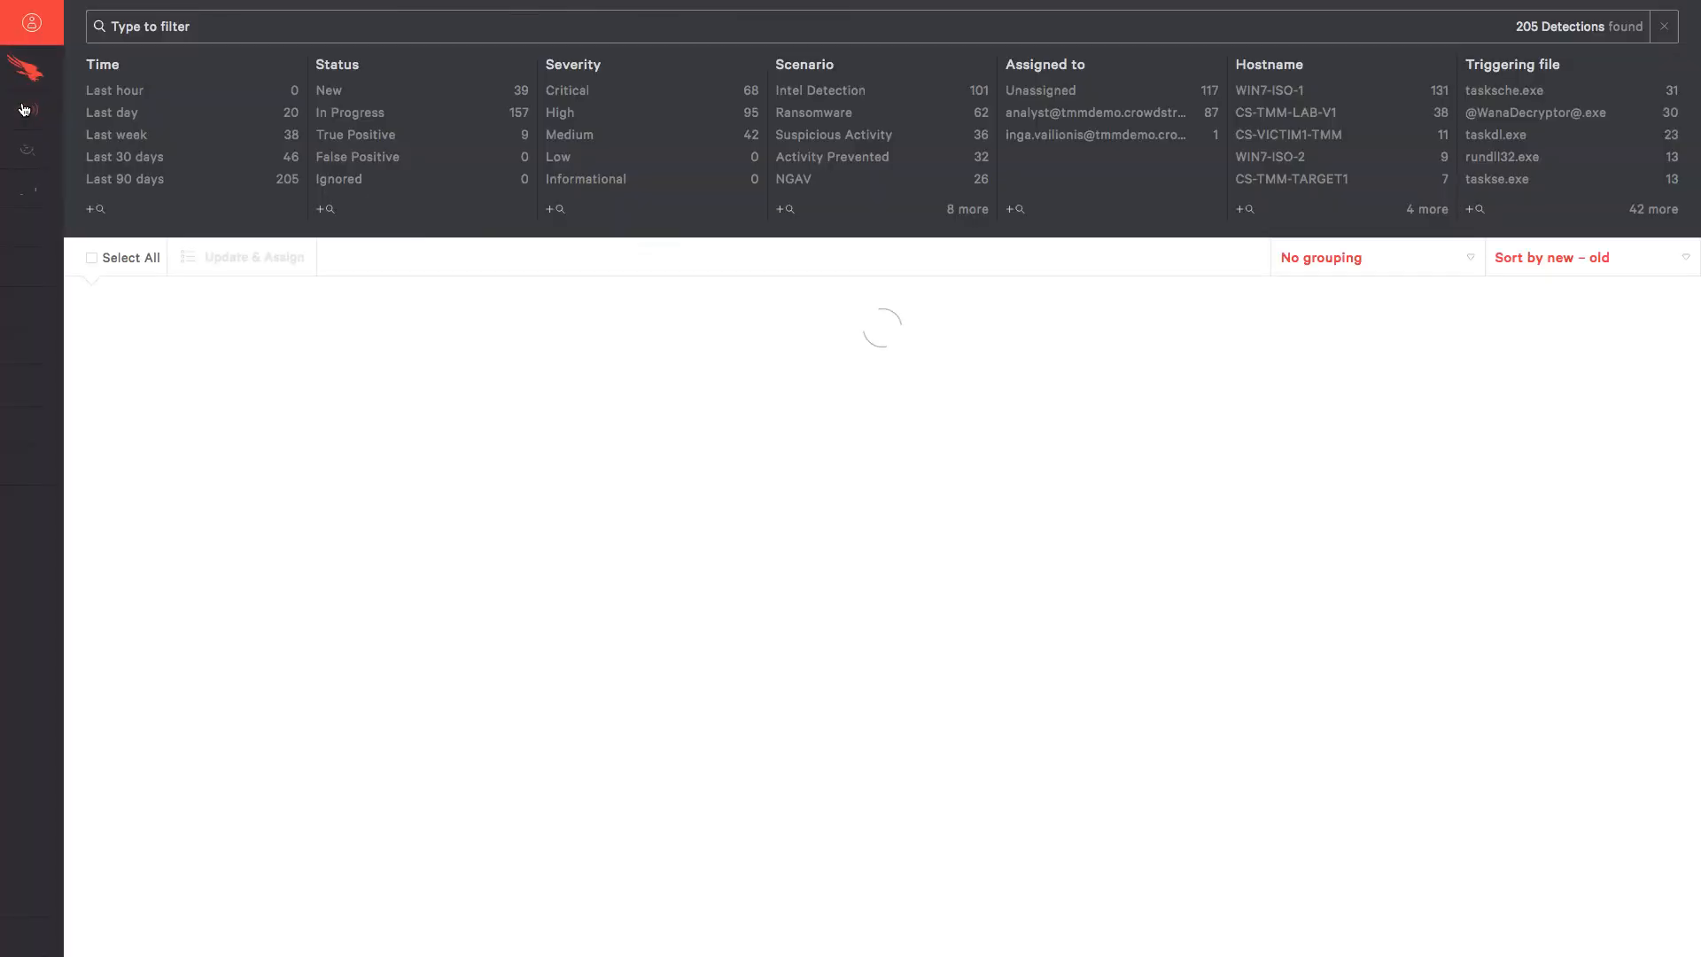
click(388, 317)
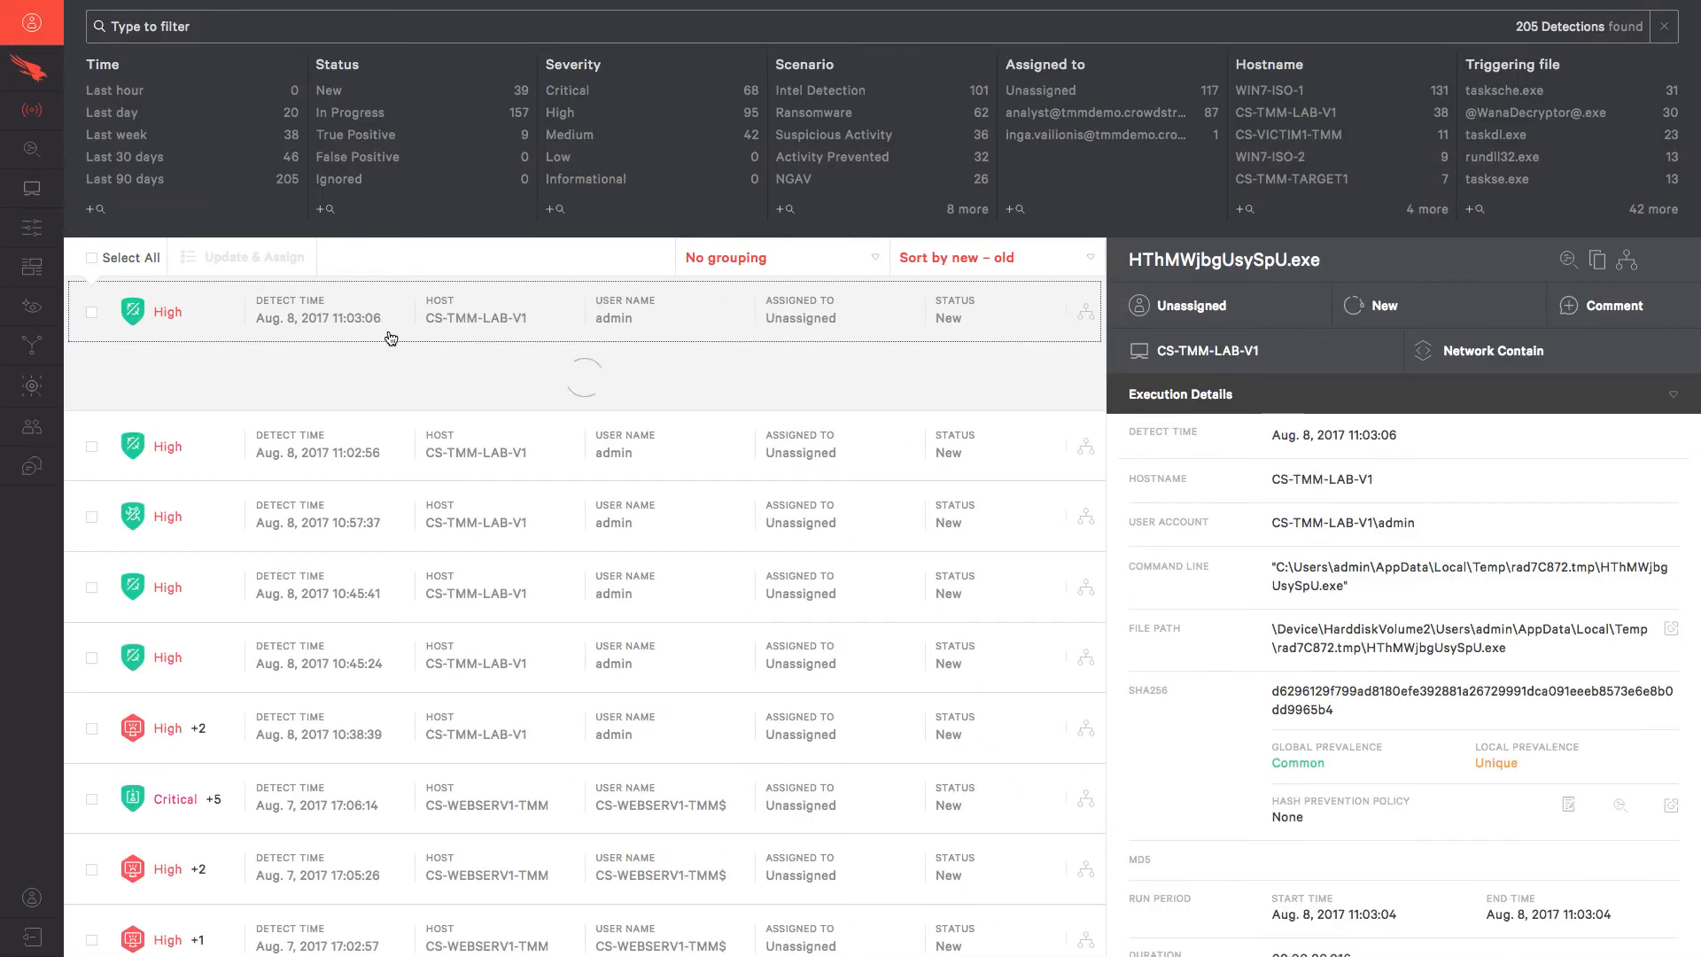
scroll(595, 650, down, 3)
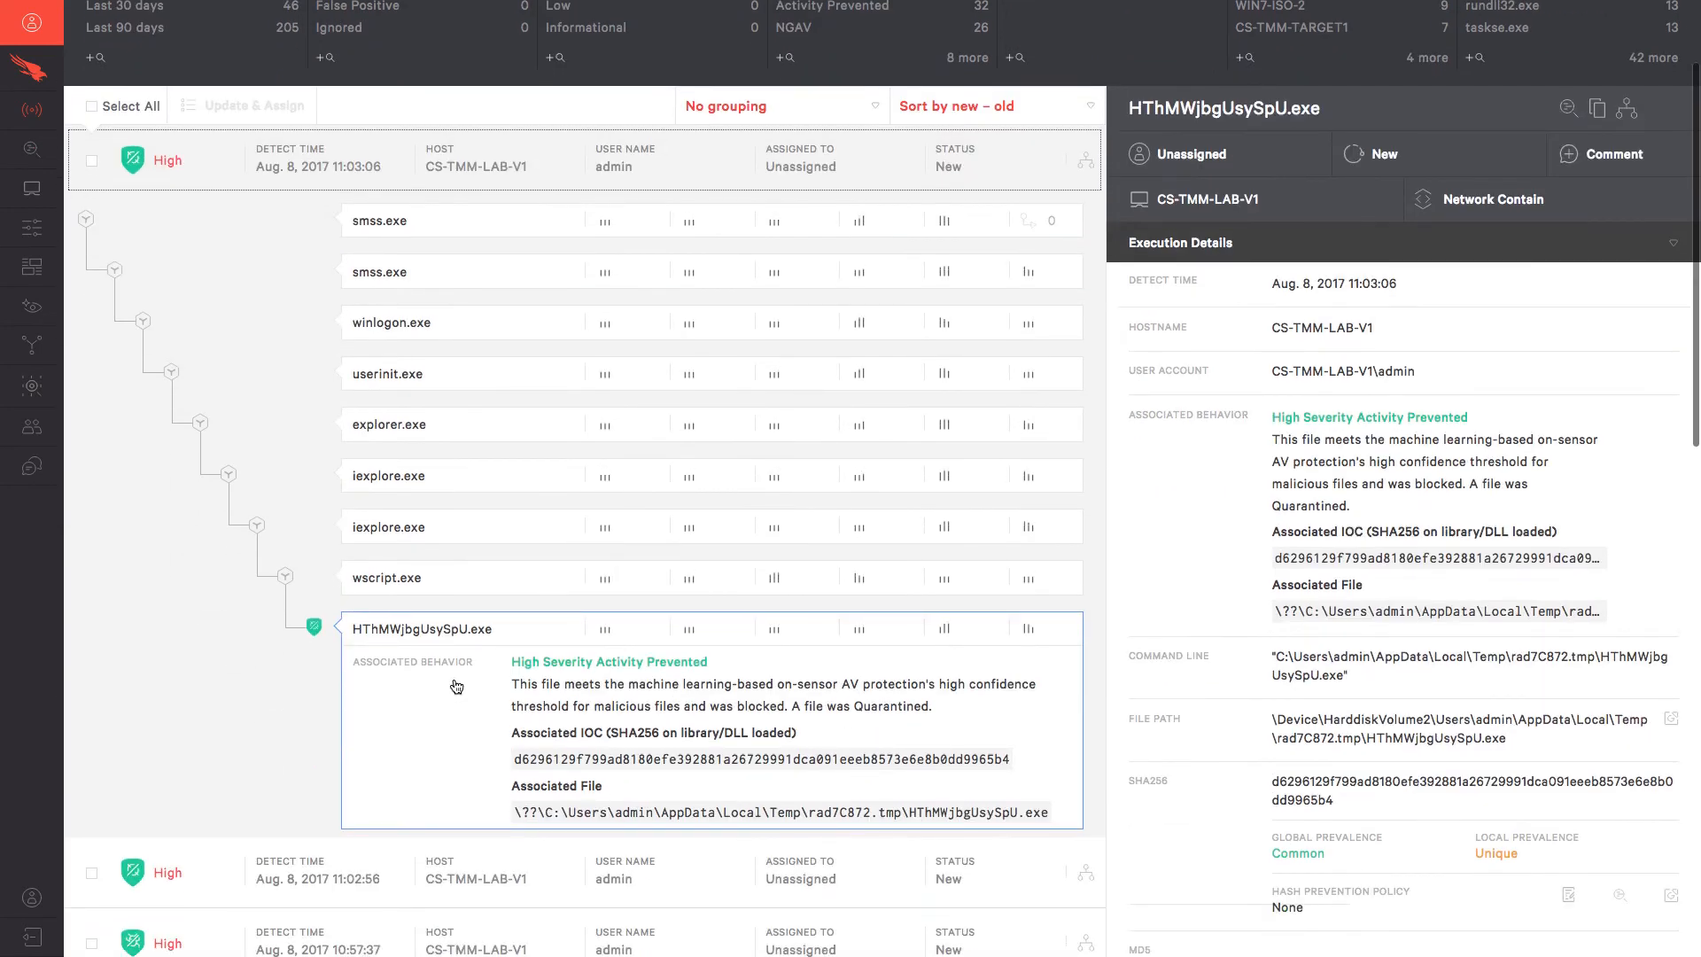
double_click(580, 760)
right_click(585, 759)
click(613, 745)
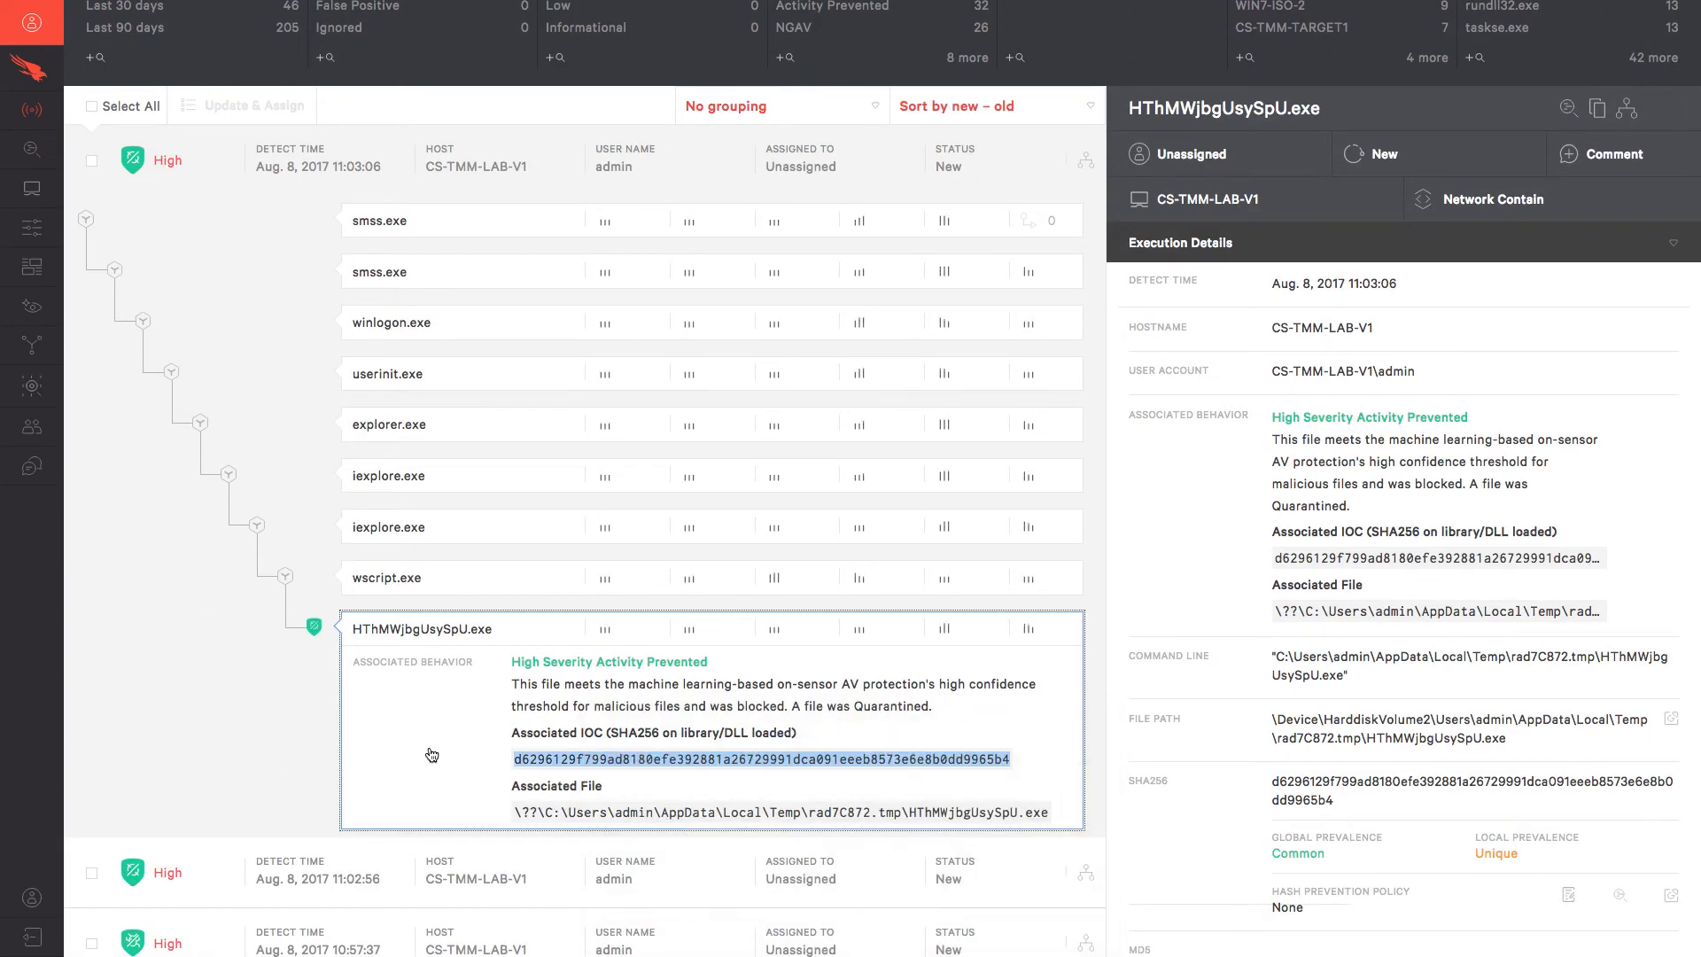
Open the Prevention Hashes page and submit the copied SHA256 hash for upload as a Windows hash.
mouse_move(35, 229)
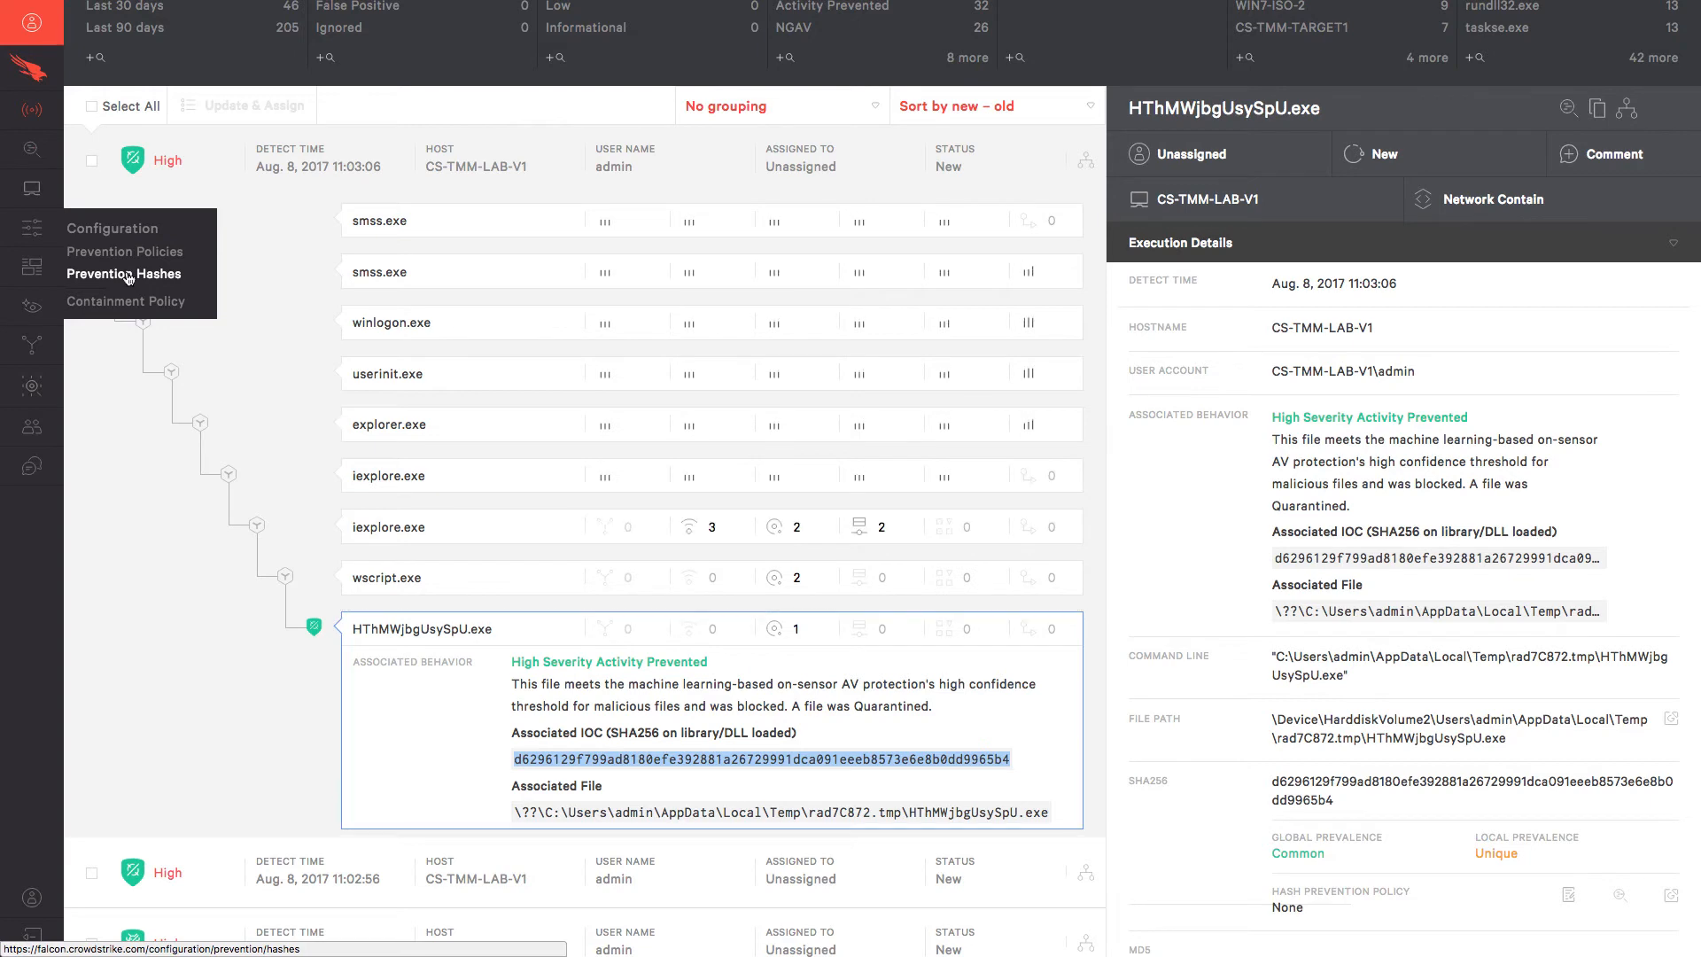
click(128, 276)
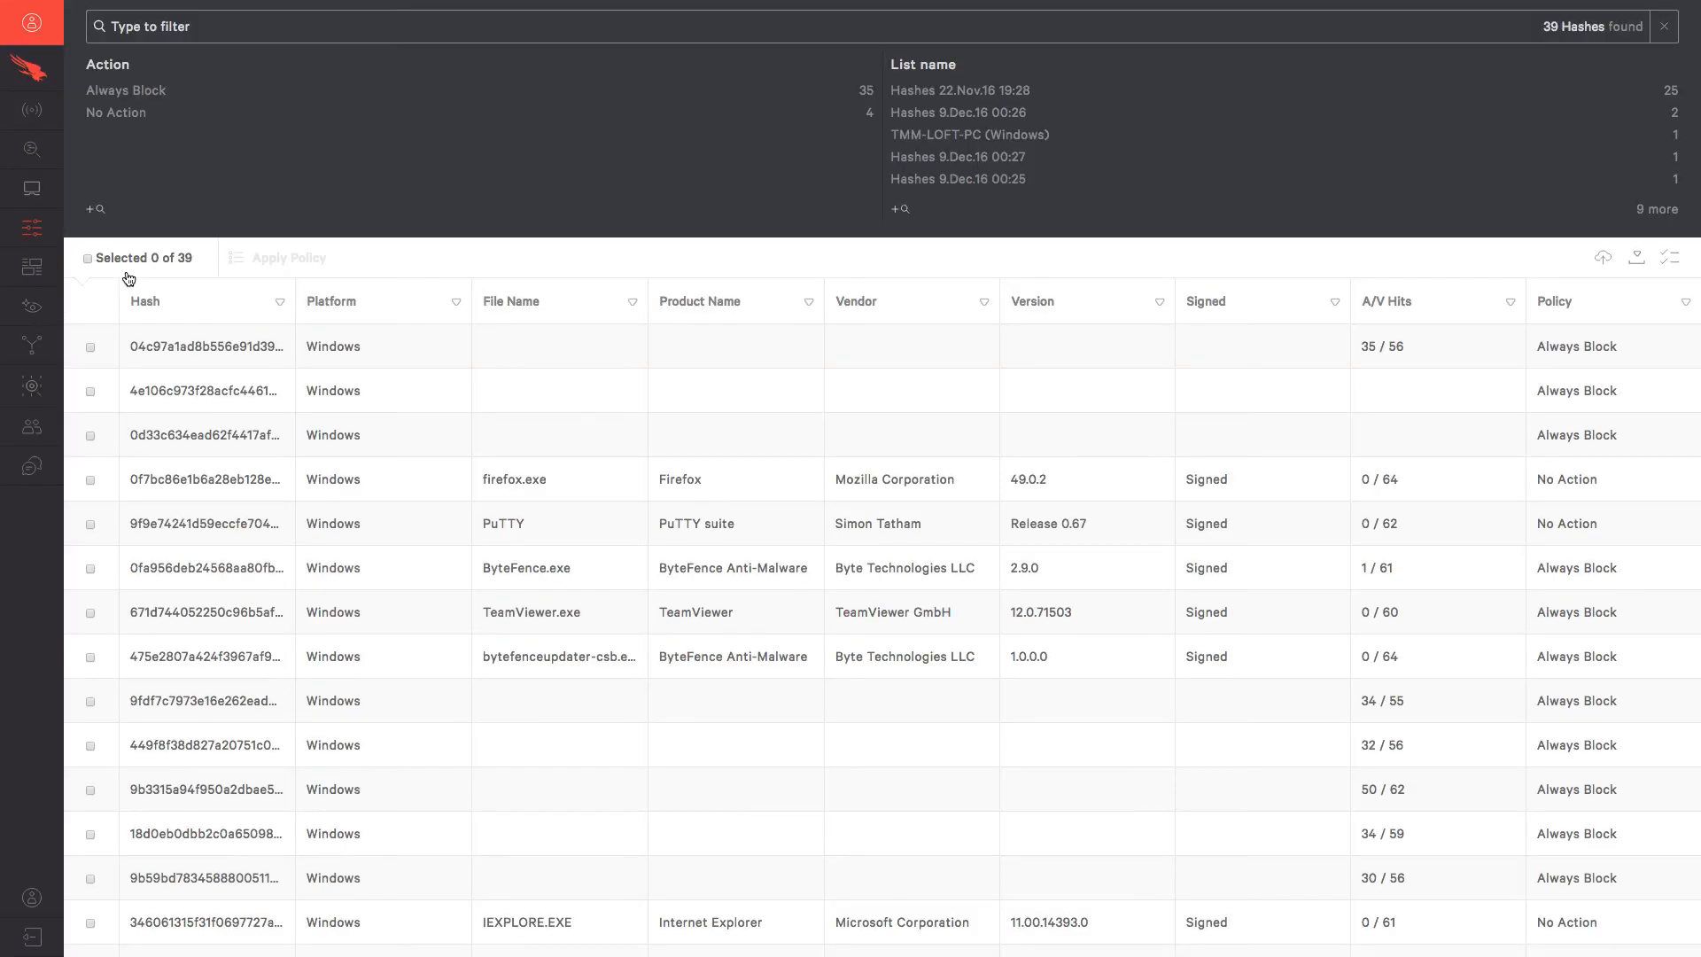
click(1605, 258)
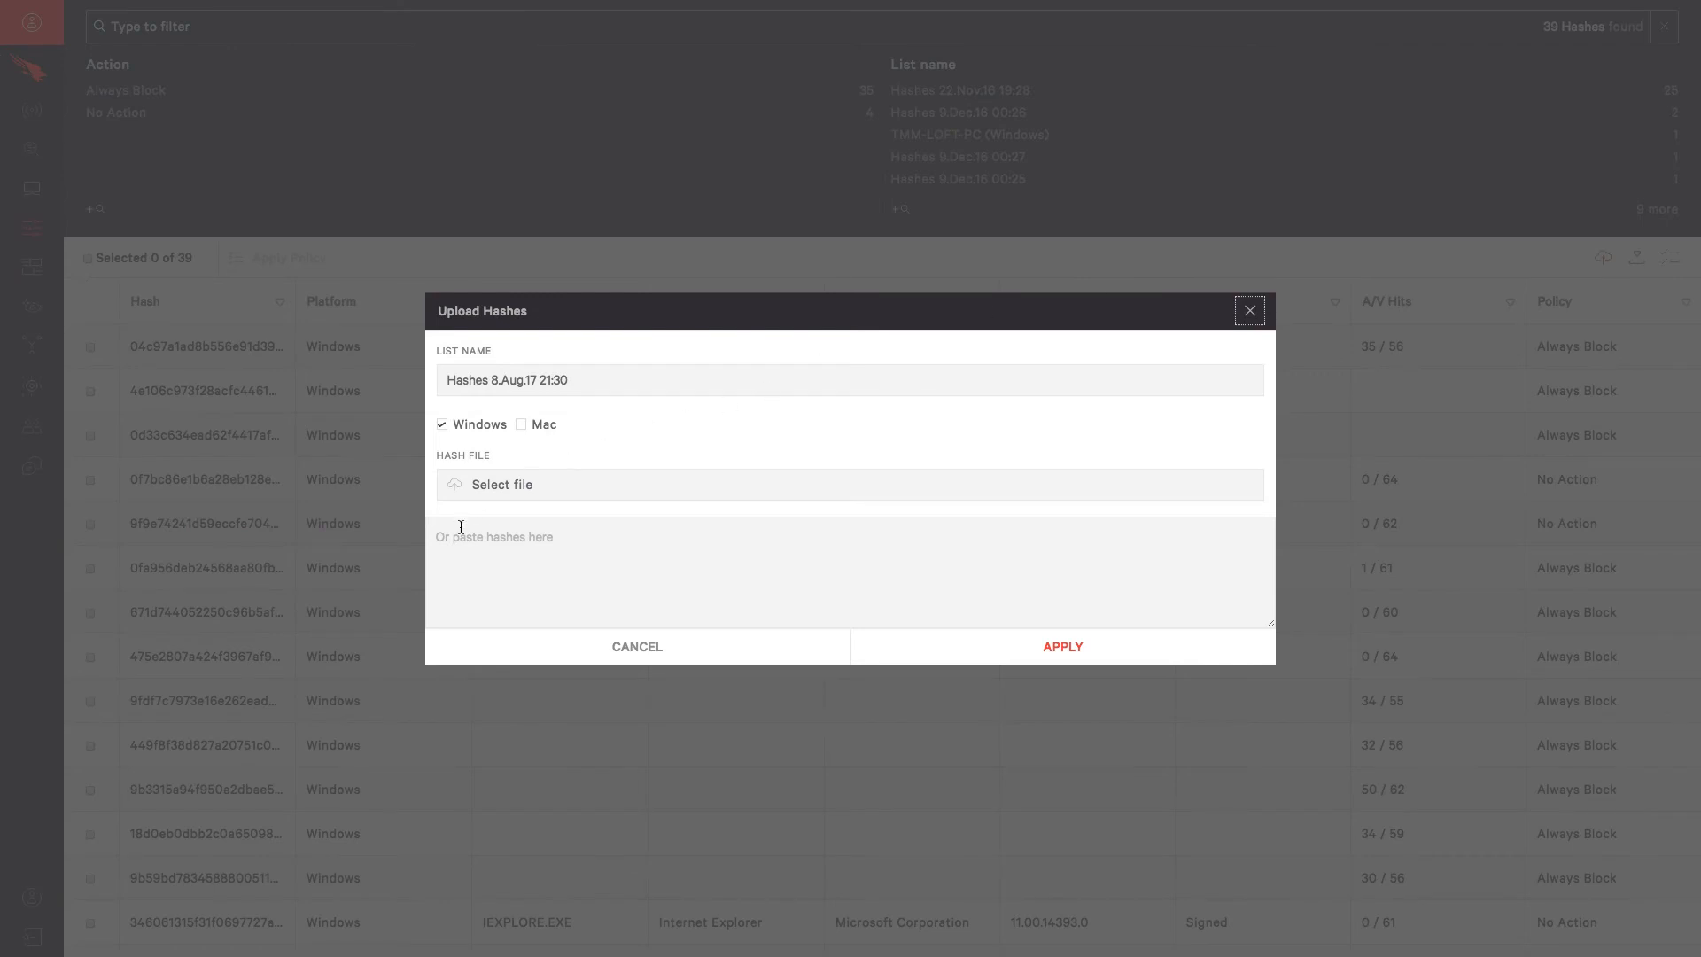
right_click(458, 542)
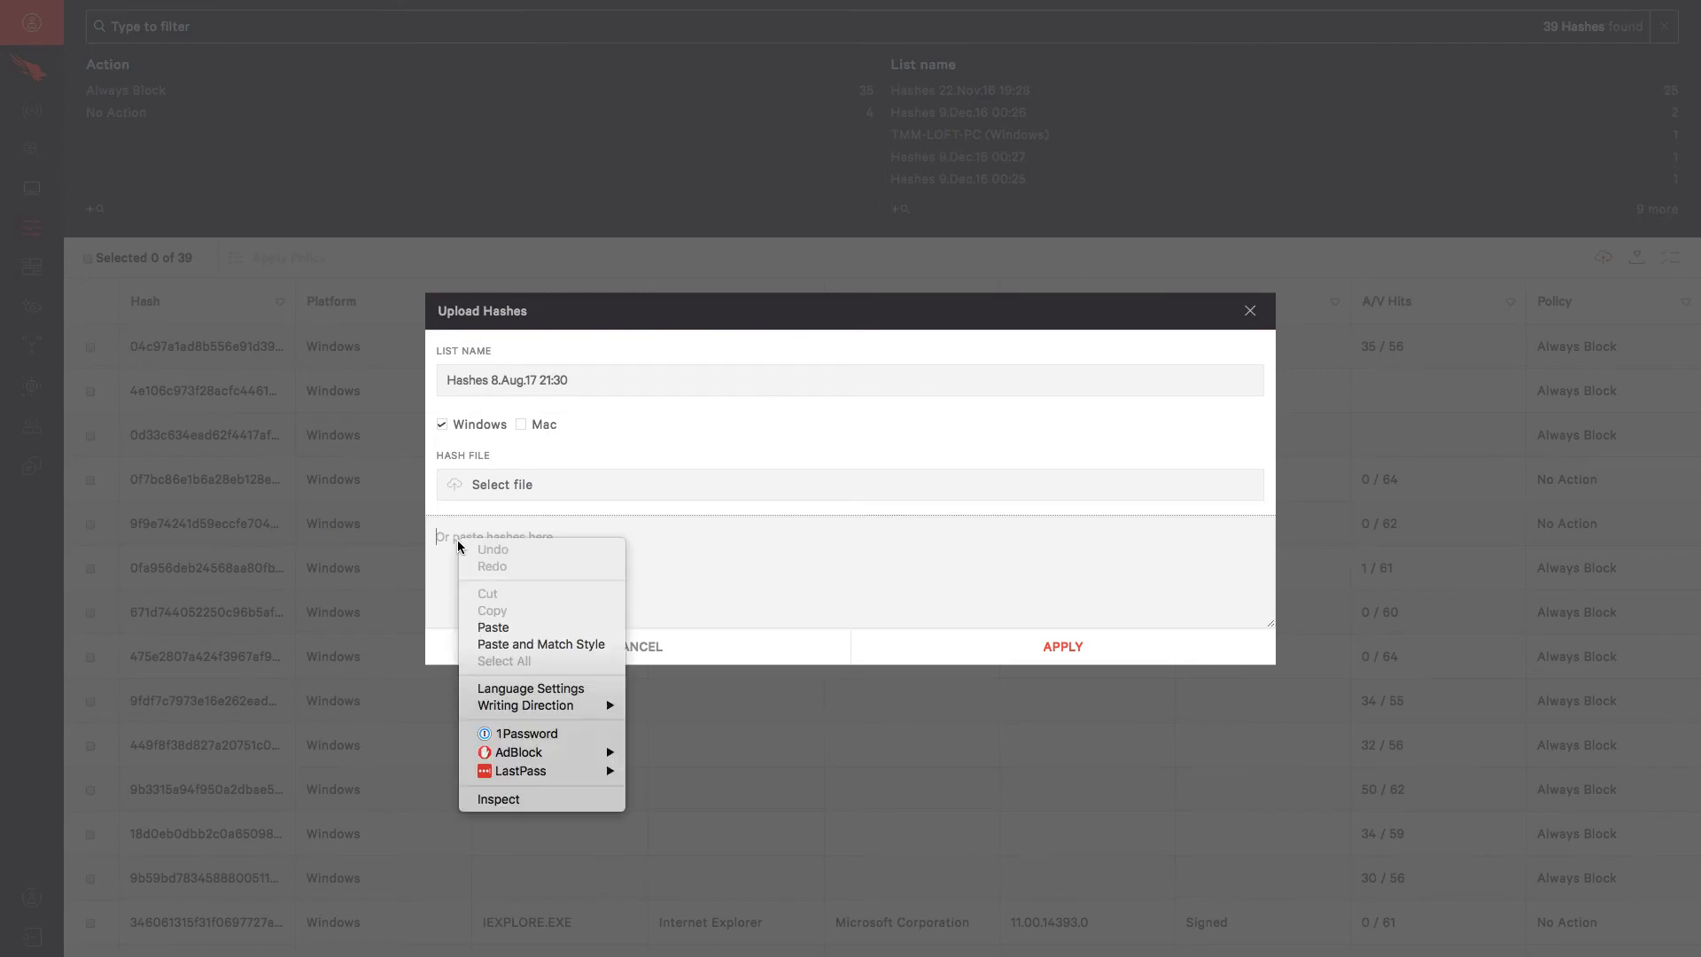
click(493, 626)
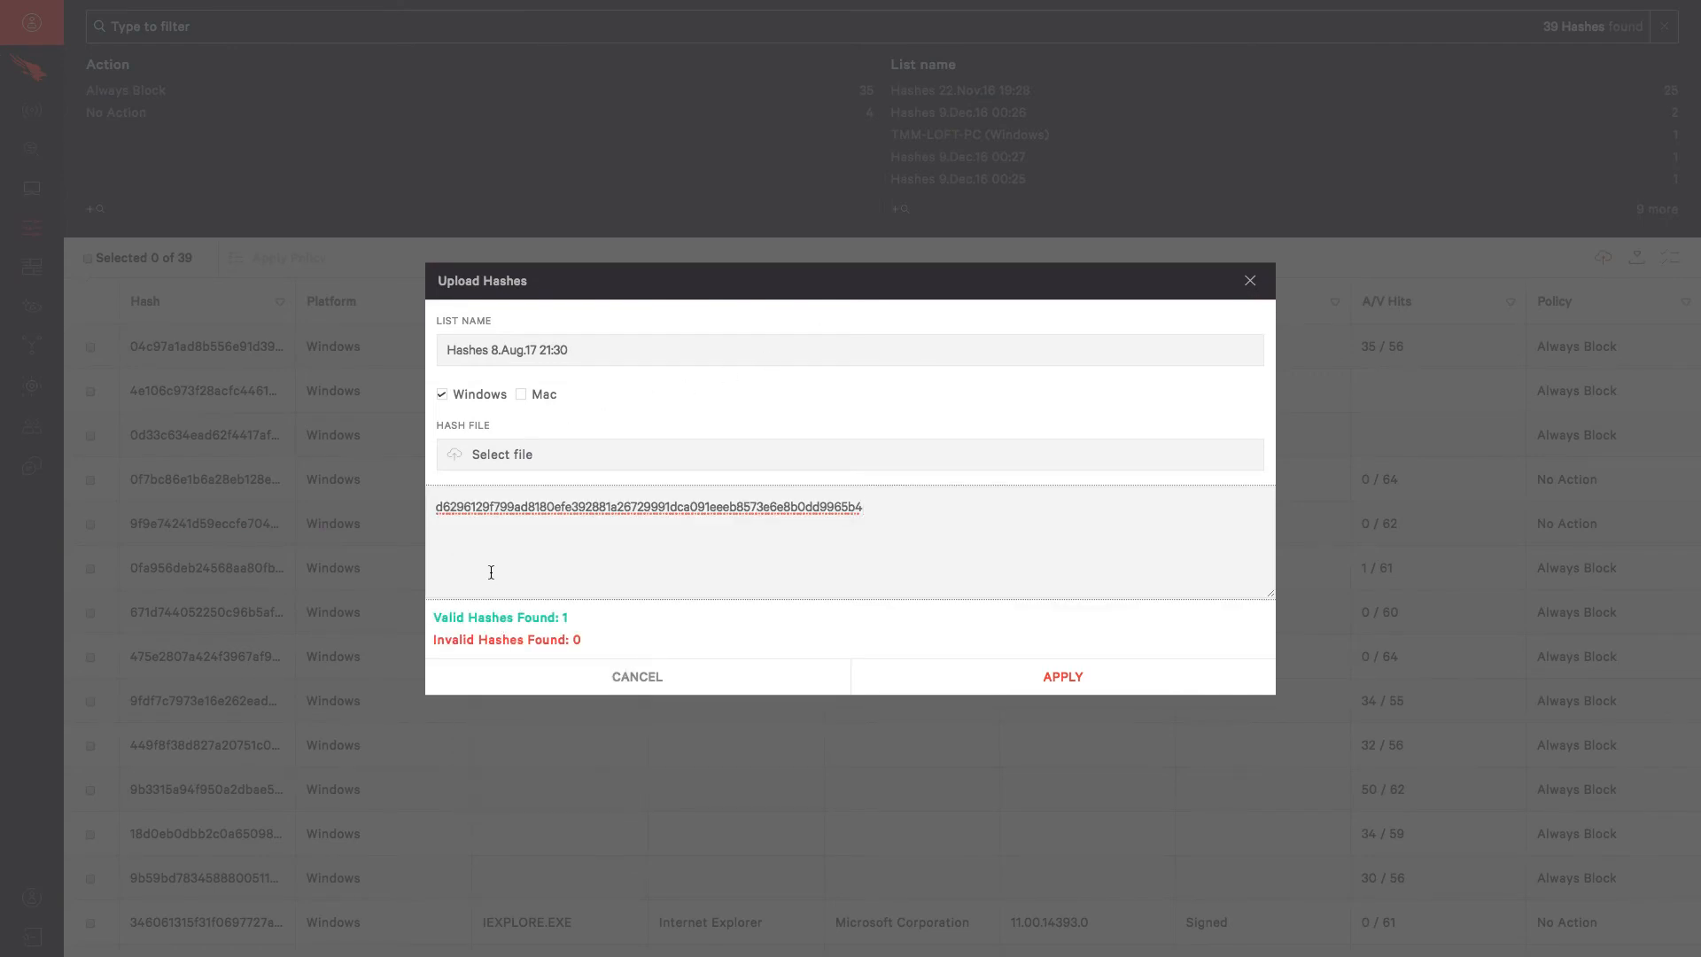
click(1056, 676)
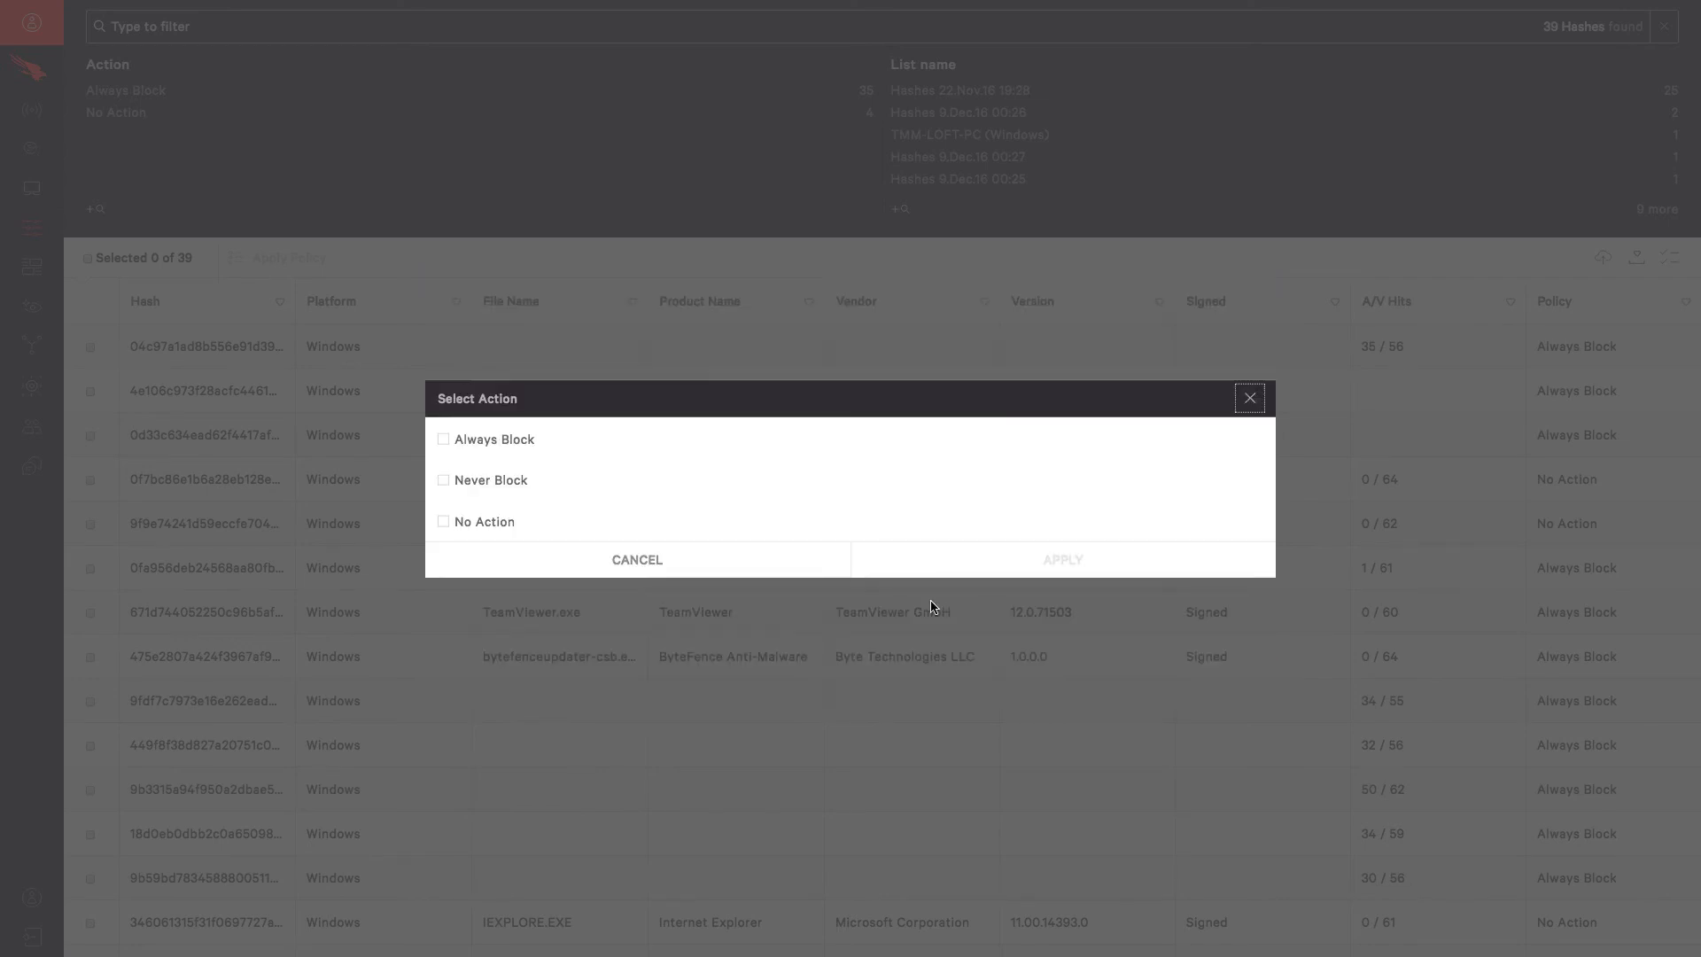
Assign the Always Block action to the uploaded hash and confirm the upload.
click(443, 439)
click(1059, 557)
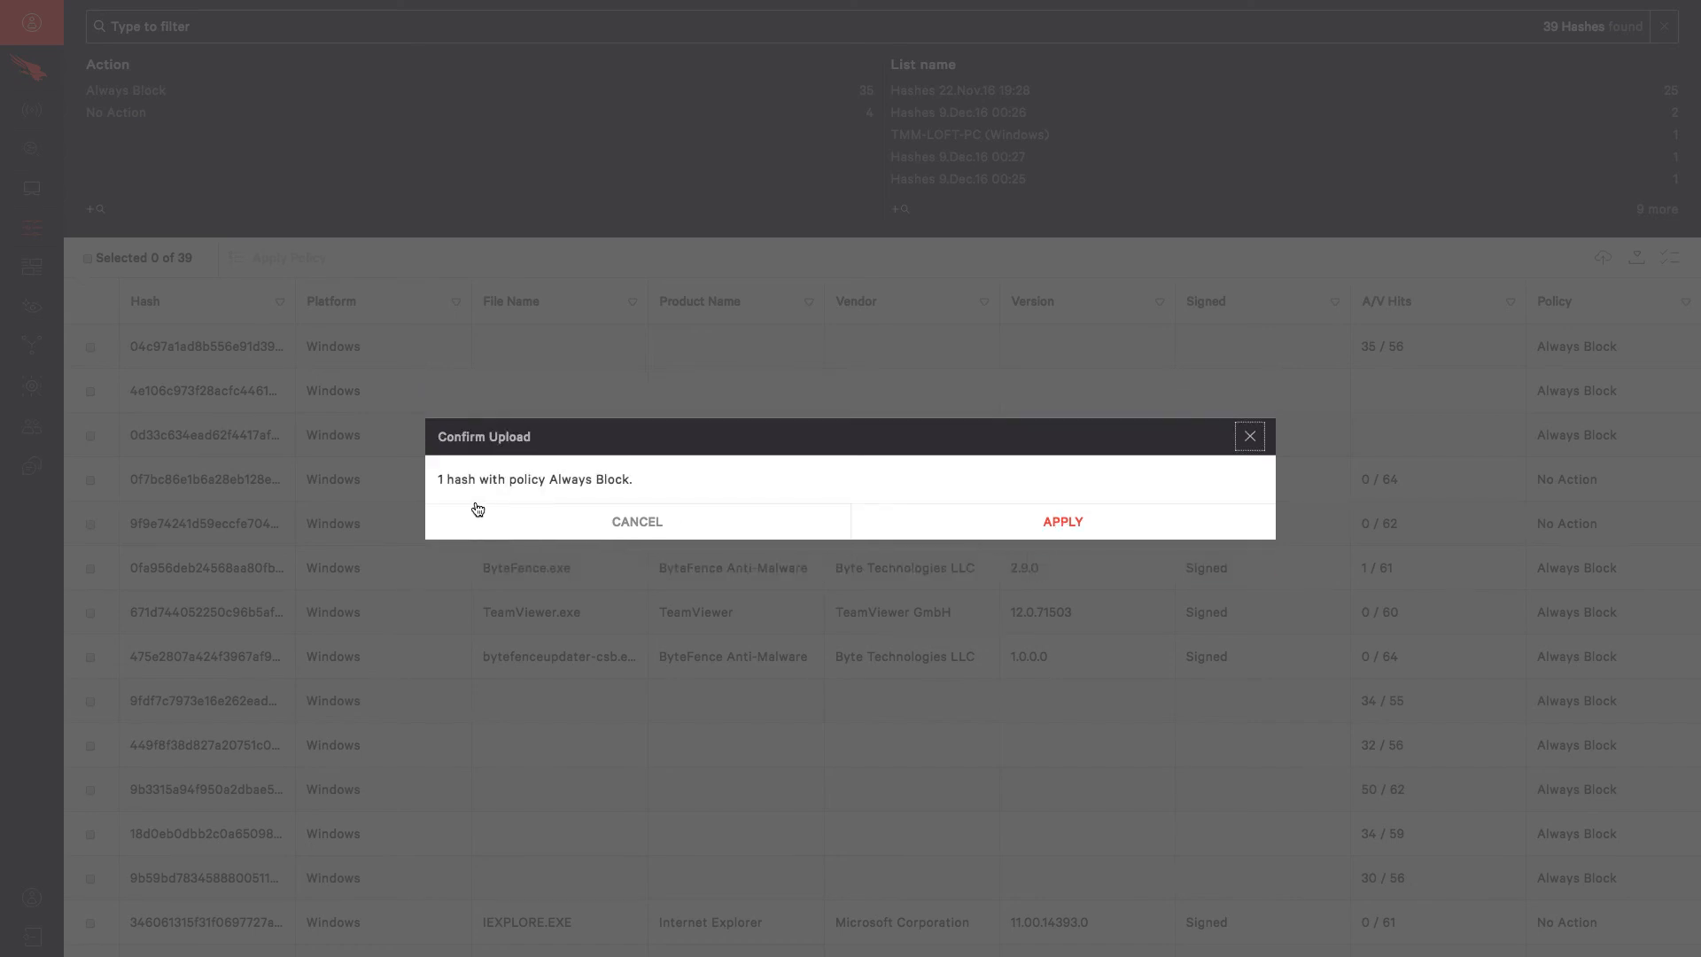
click(1054, 525)
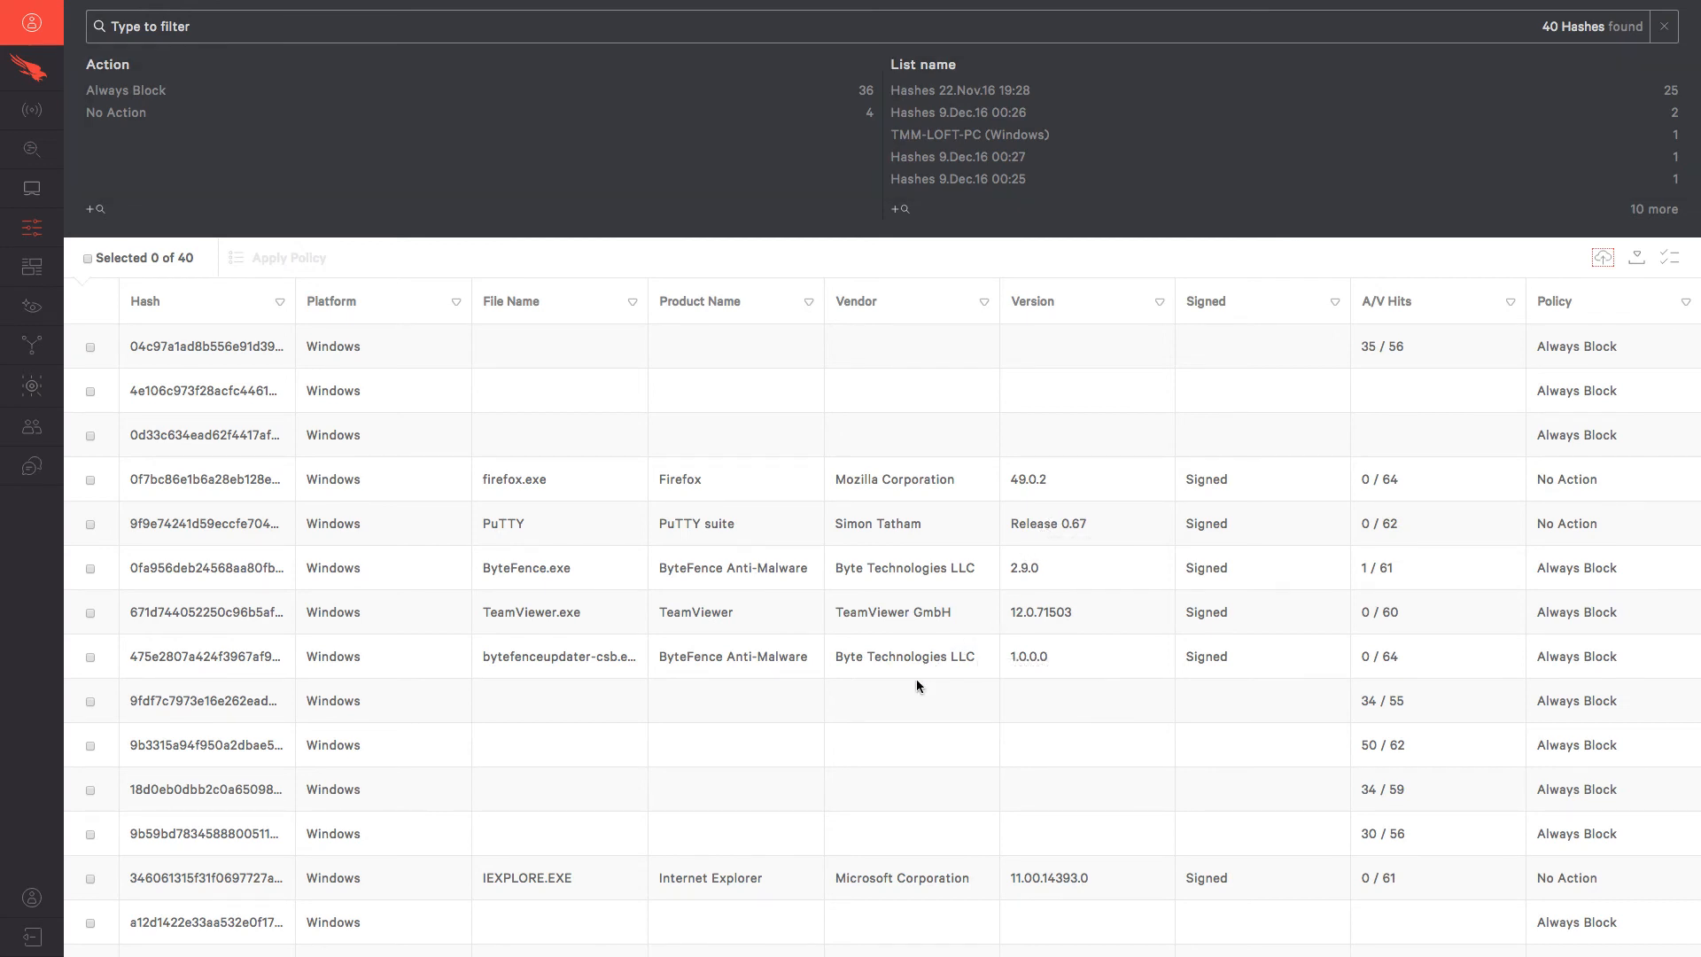
Filter the prevention hashes list by the copied SHA256 hash to find its new entry.
right_click(209, 27)
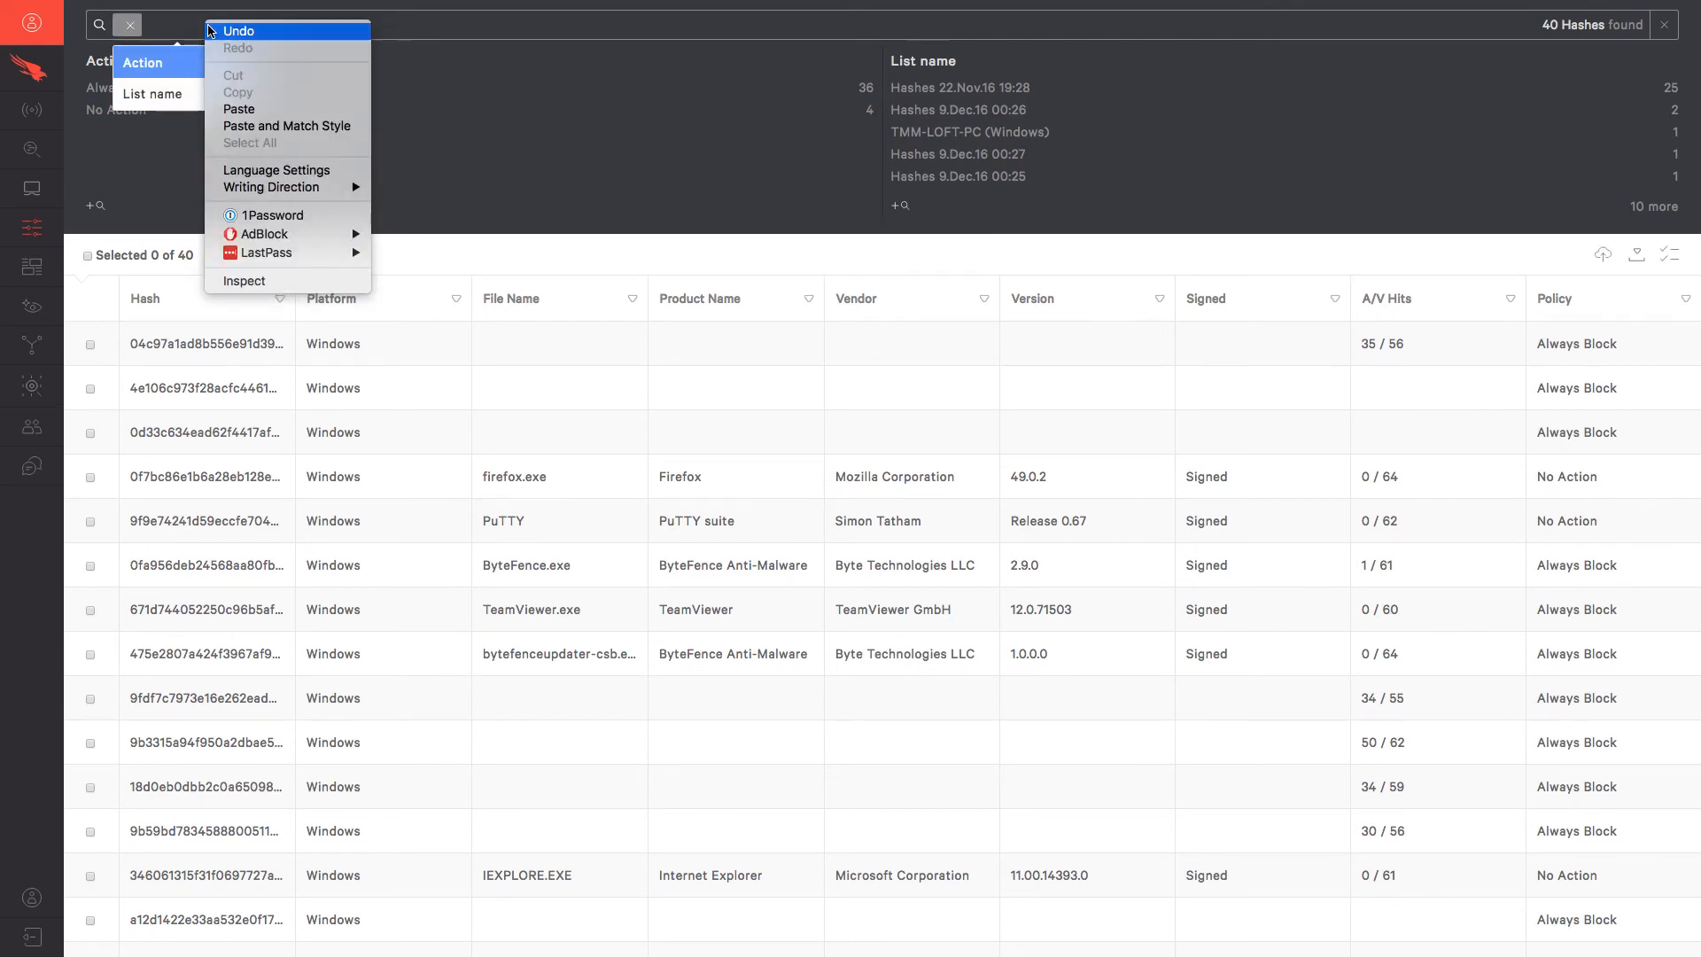
click(239, 108)
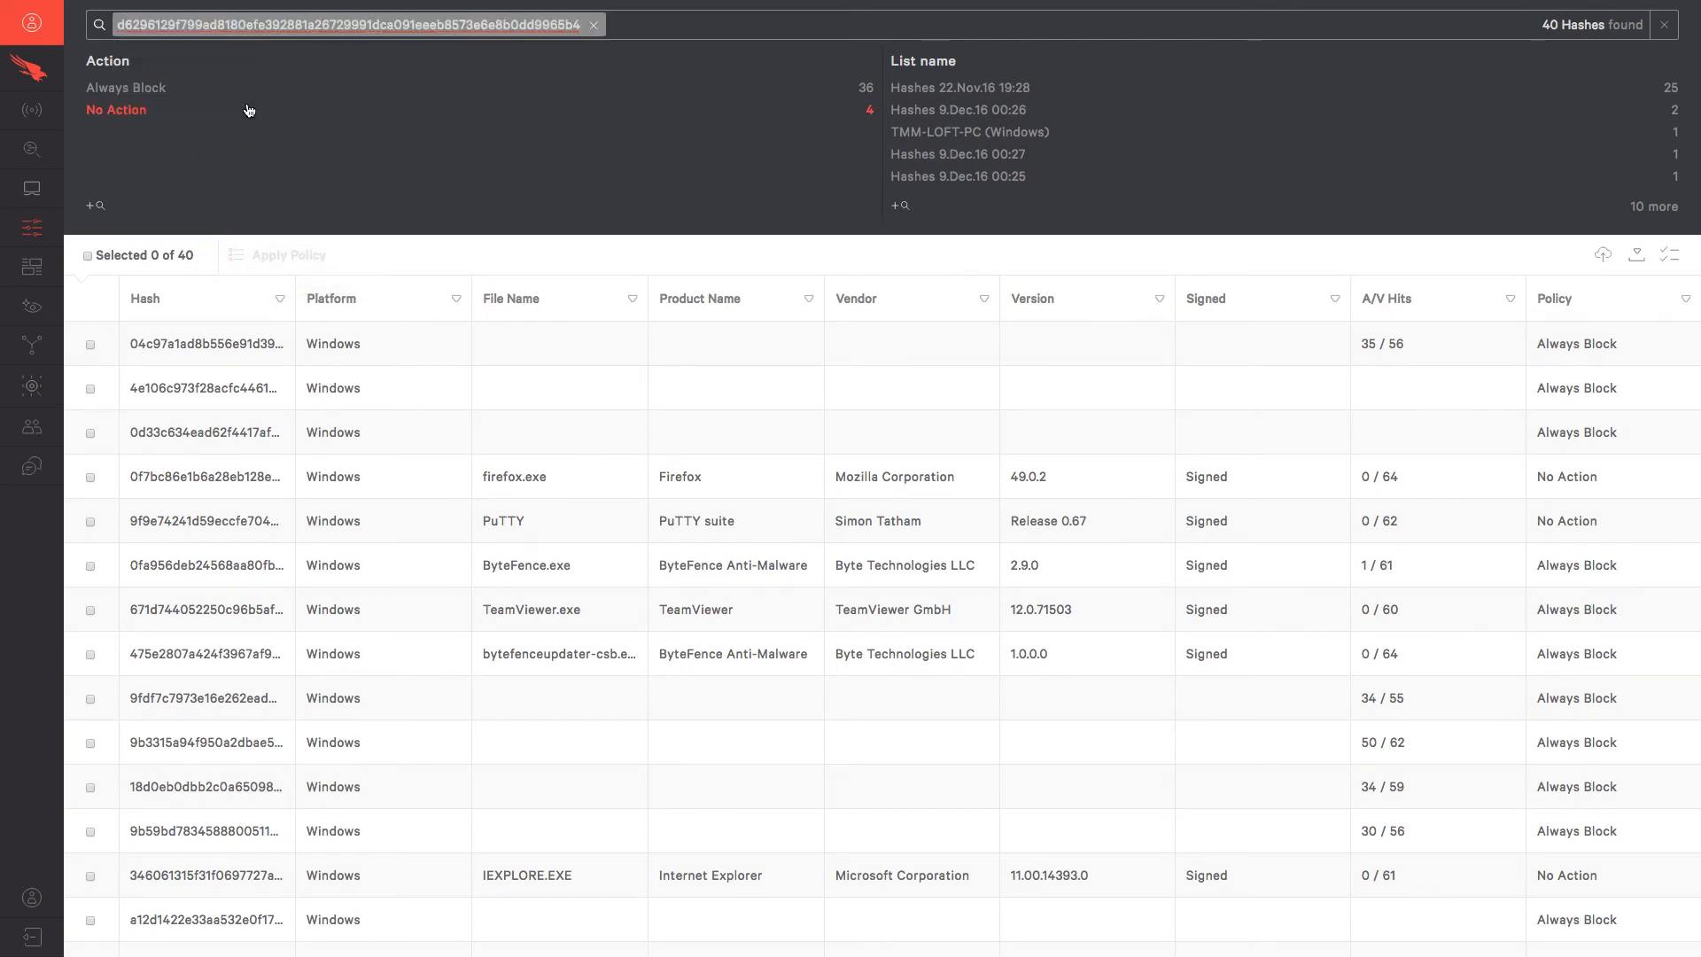
key(Return)
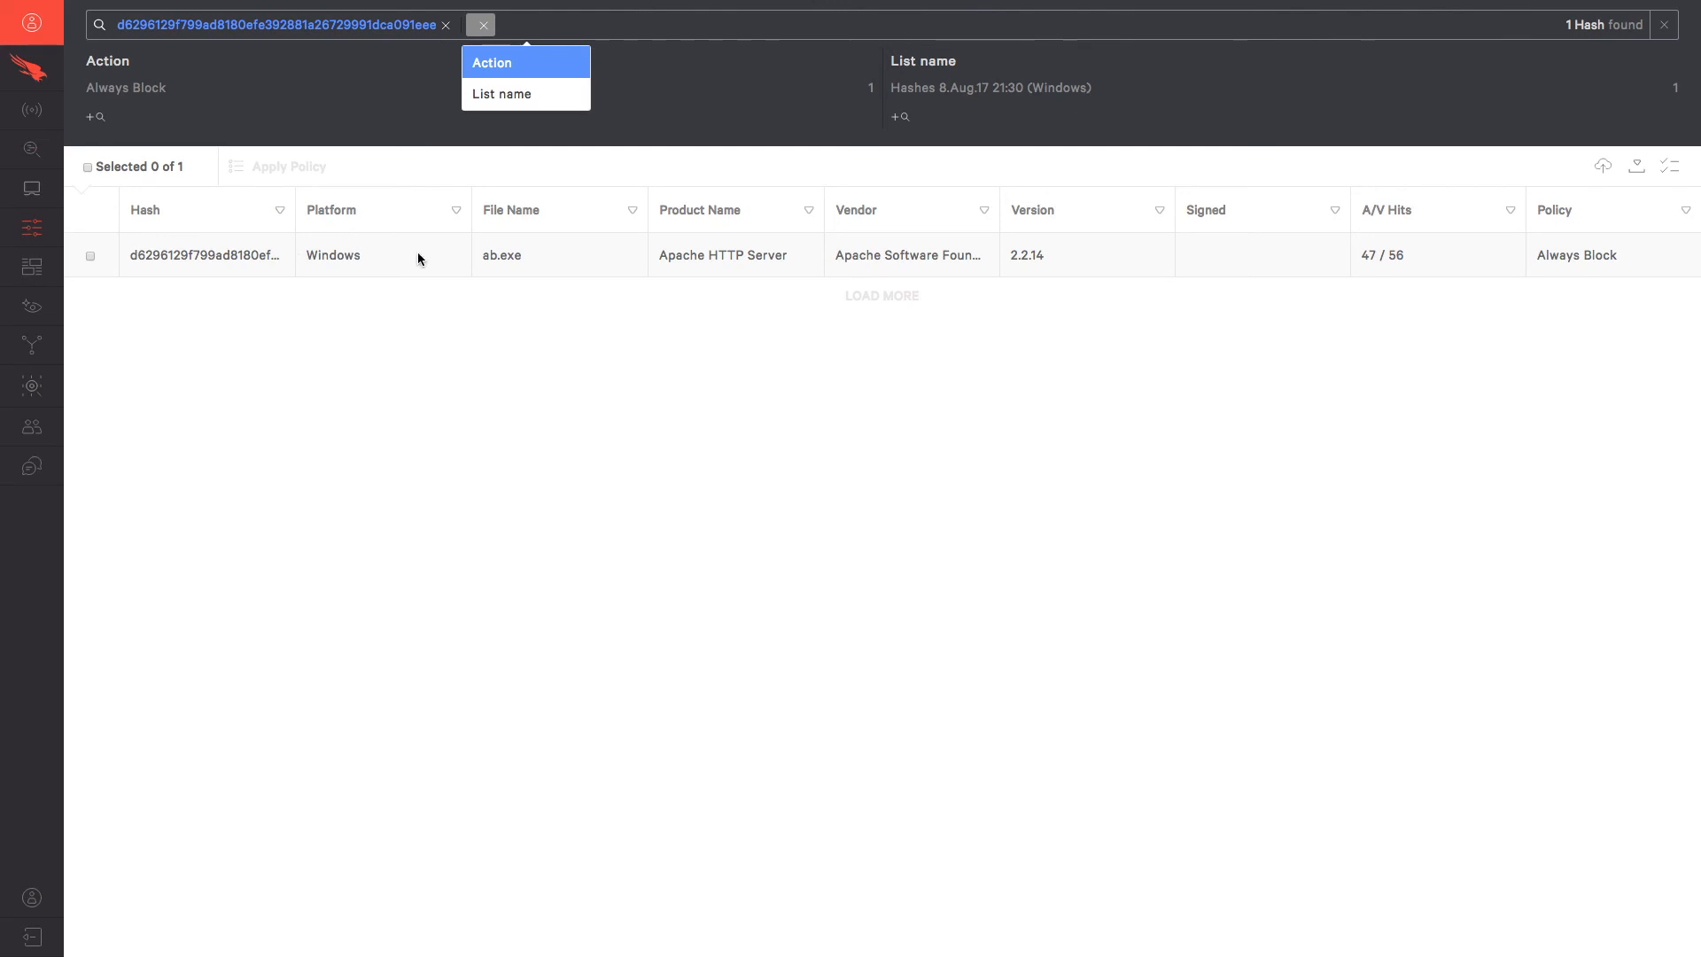